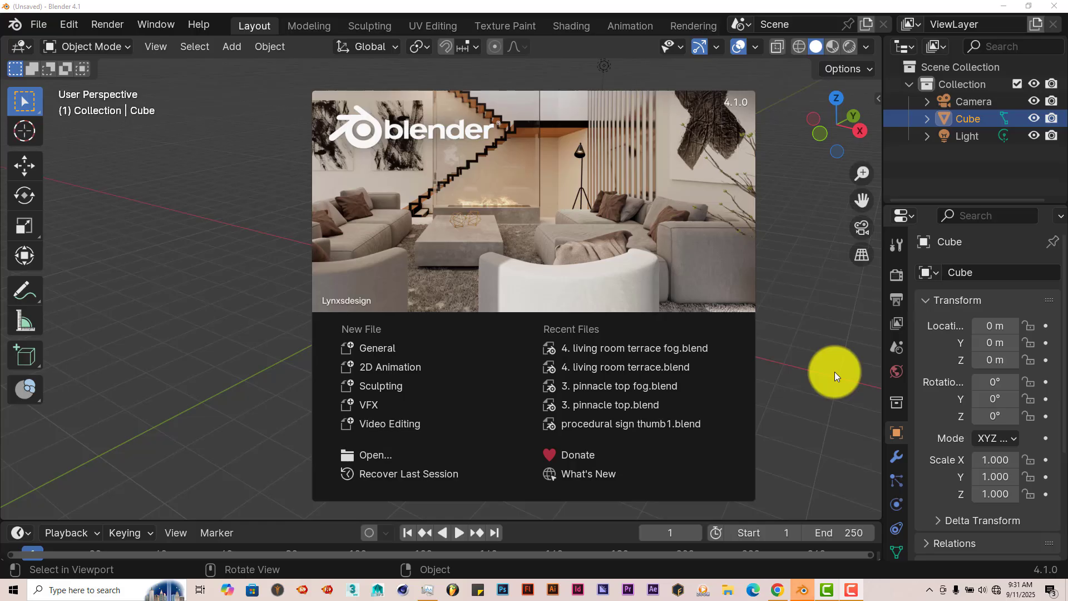
Step: Switch to the browser and review The City Generator product page on Superhive, including its licences and supported Blender version
{"action": "left_click", "coordinate": [778, 590]}
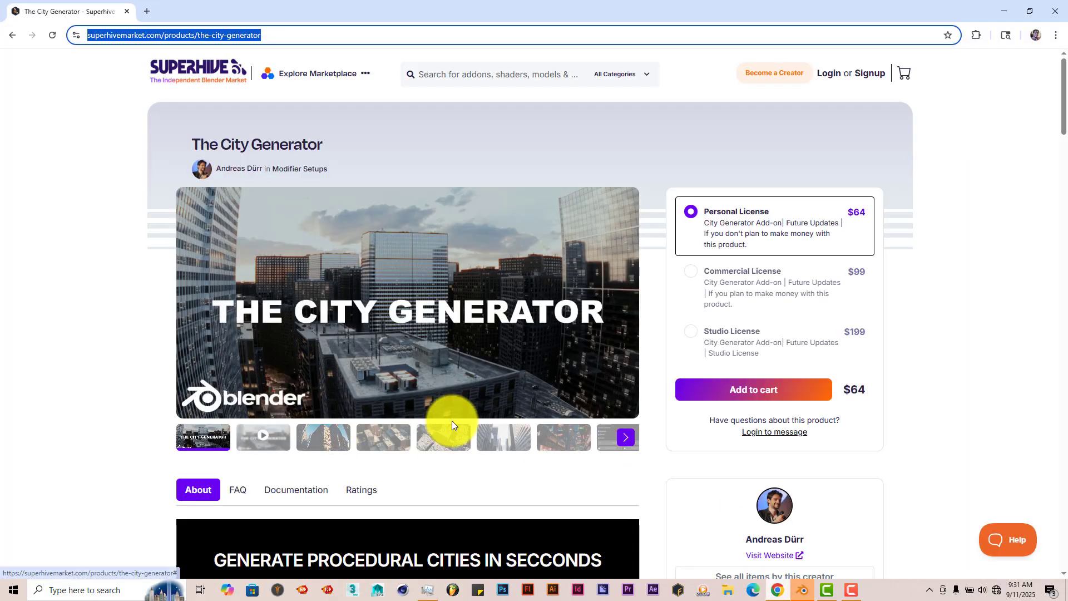
{"action": "left_click", "coordinate": [70, 221]}
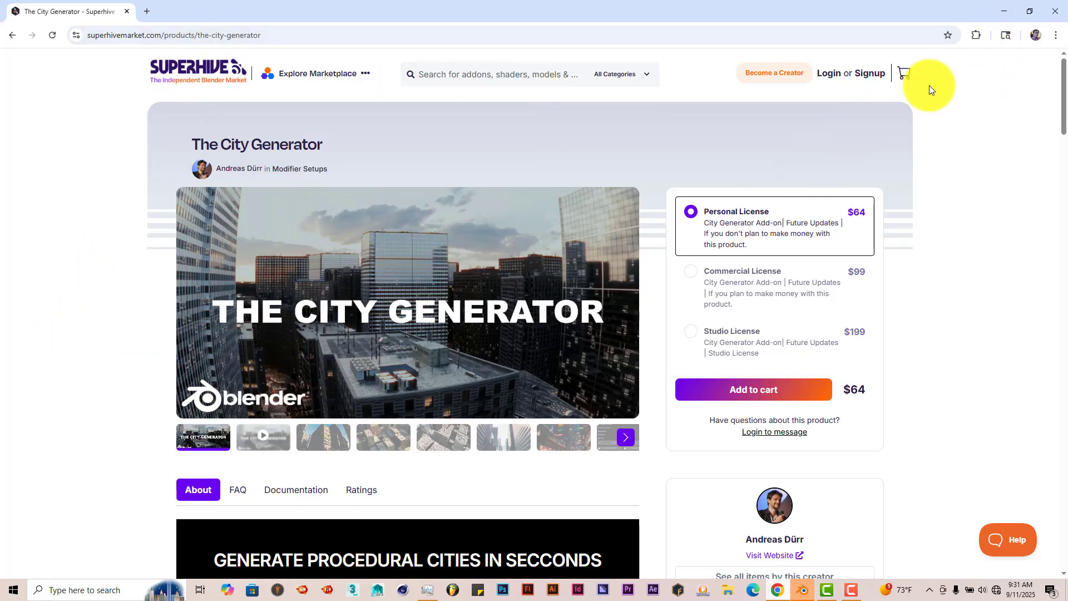
{"action": "left_click", "coordinate": [997, 17]}
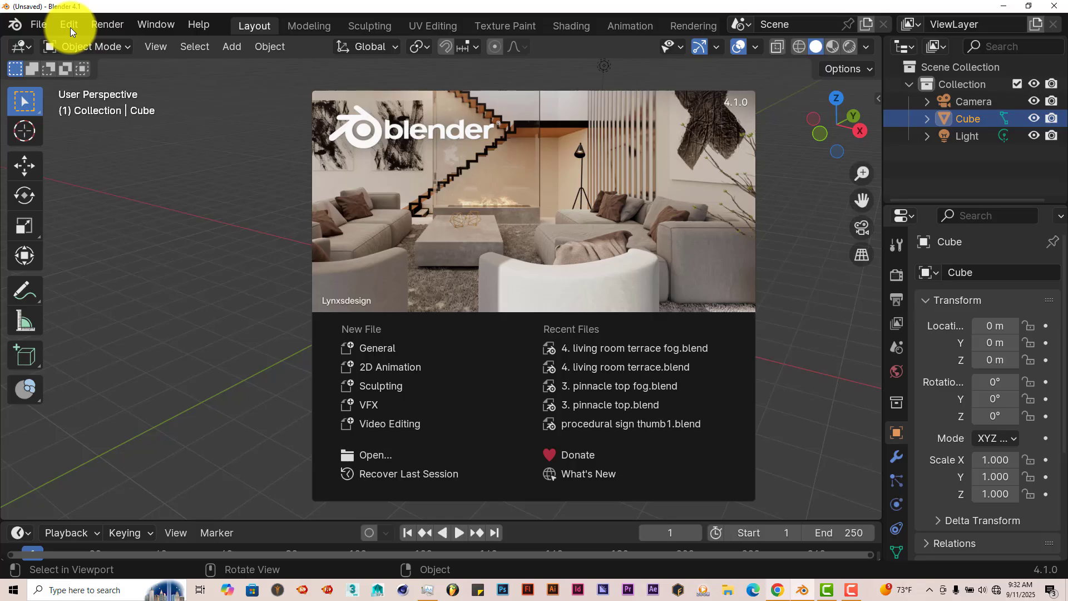
{"action": "left_click", "coordinate": [777, 589]}
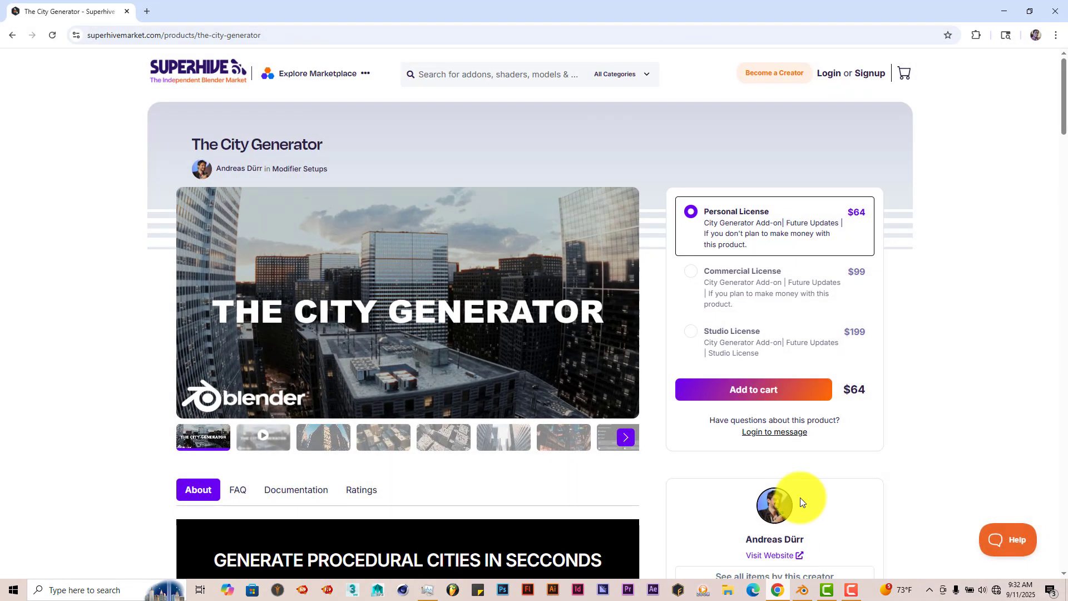
{"action": "scroll", "coordinate": [813, 456], "scroll_direction": "down", "scroll_amount": 4}
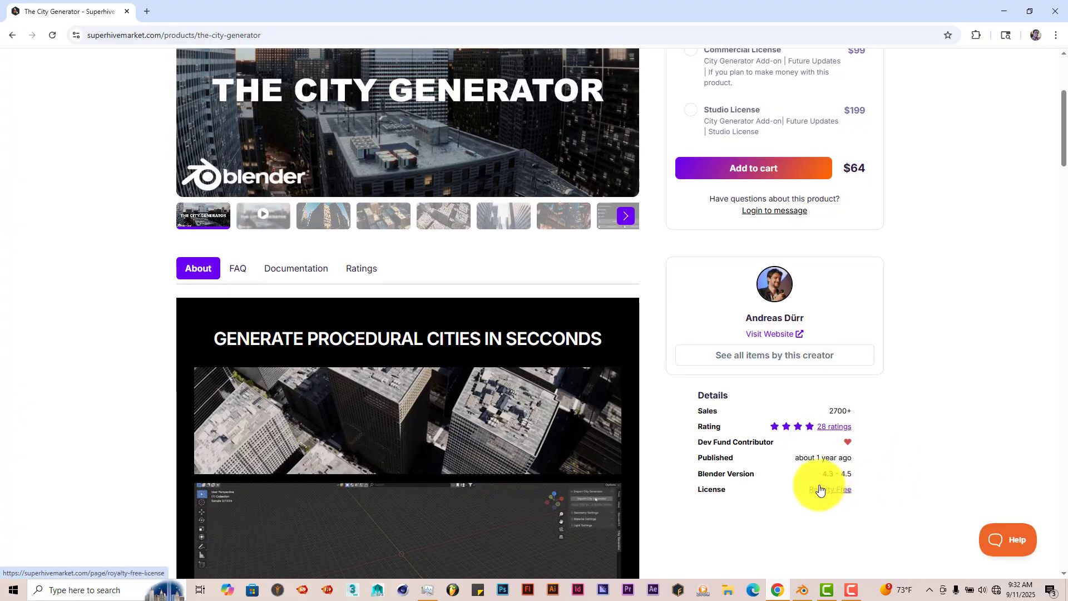
{"action": "left_click", "coordinate": [1006, 10]}
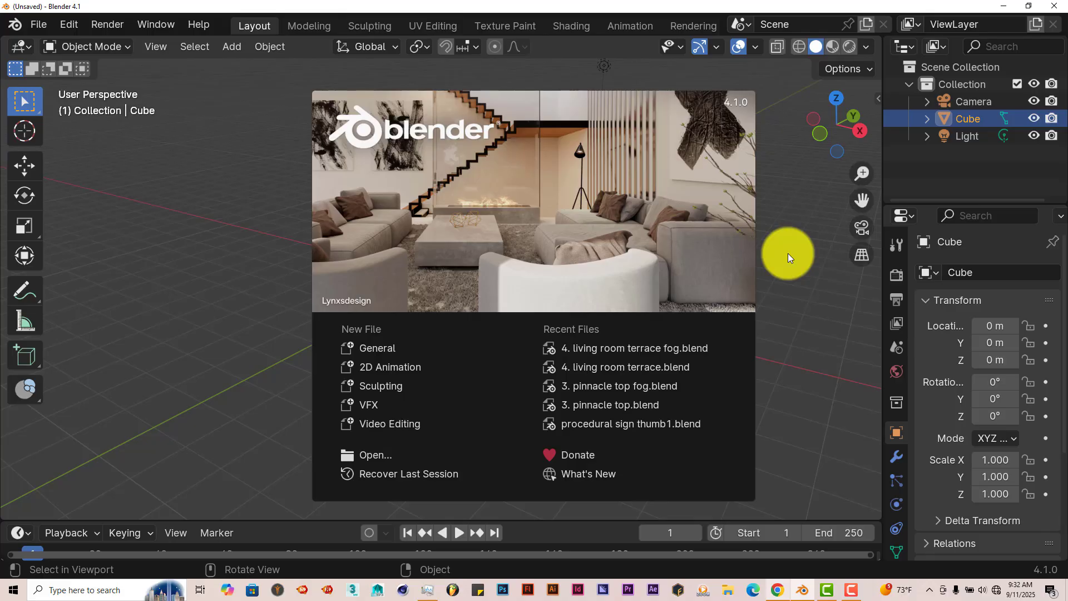
Step: Switch back to Blender, open the add-on preferences and view the file browser for installing an add-on
{"action": "left_click", "coordinate": [62, 20]}
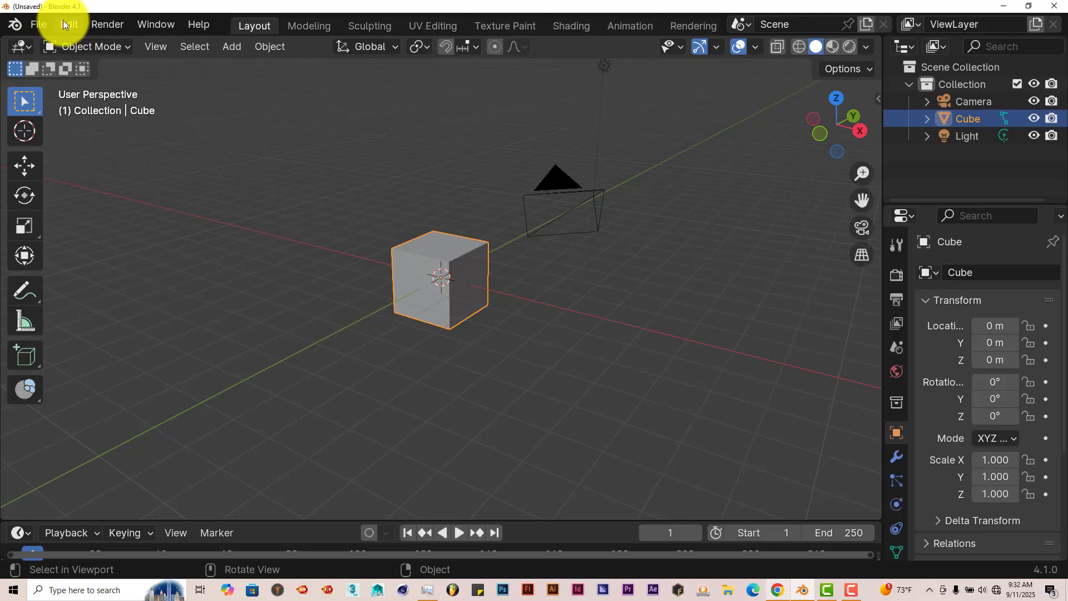
{"action": "left_click", "coordinate": [62, 22]}
{"action": "left_click", "coordinate": [109, 245]}
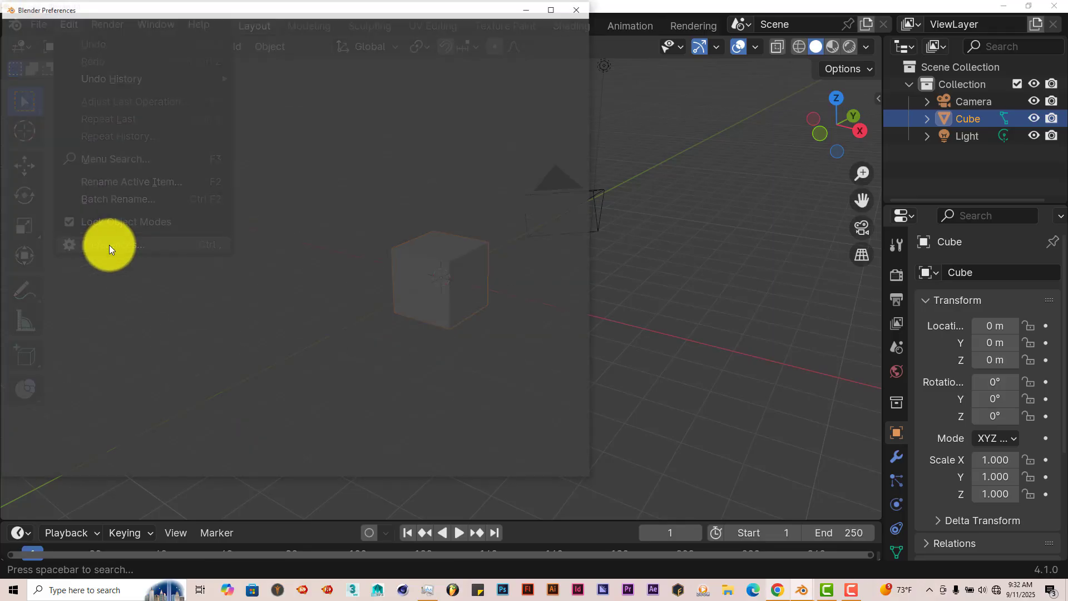
{"action": "left_click", "coordinate": [488, 35]}
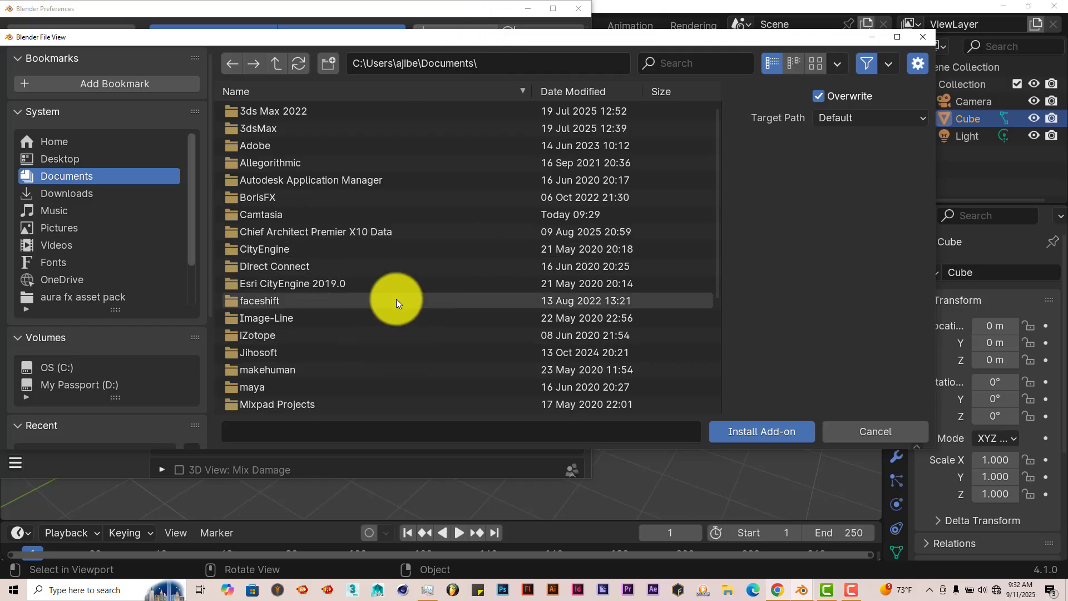
{"action": "left_click", "coordinate": [923, 37]}
Step: Search the add-ons for "city" to check that The City Generator is enabled, and close the preferences
{"action": "left_click", "coordinate": [515, 56]}
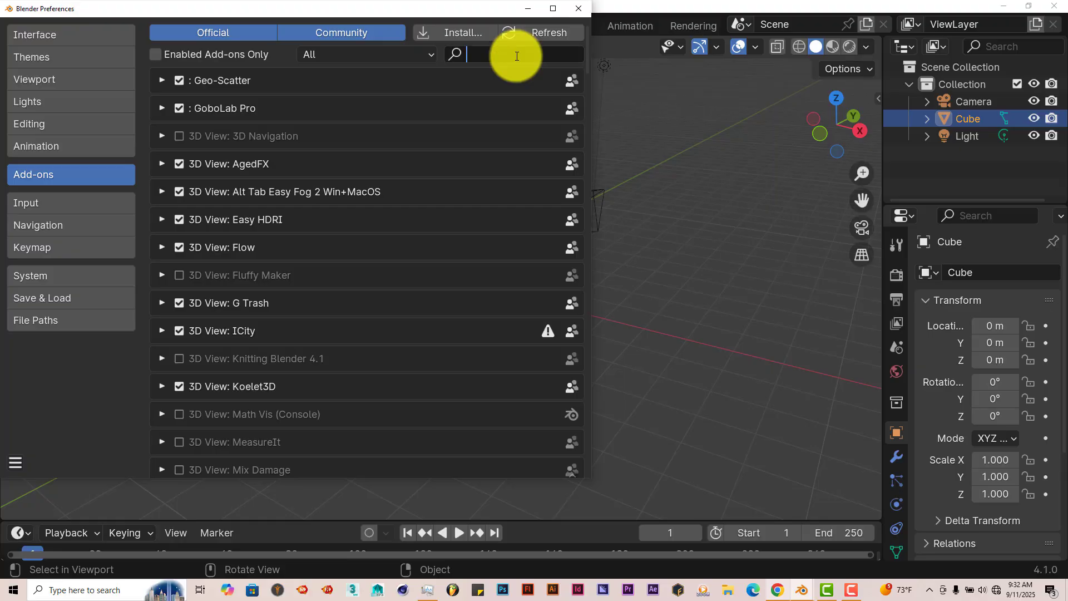
{"action": "type", "text": "city"}
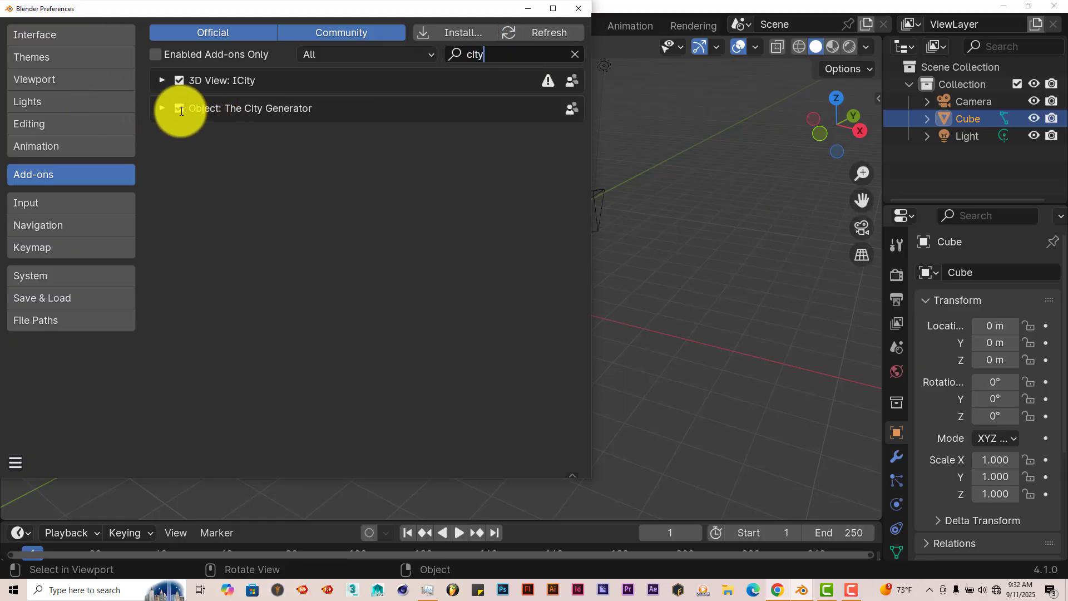
{"action": "left_click", "coordinate": [576, 53]}
{"action": "left_click", "coordinate": [576, 12]}
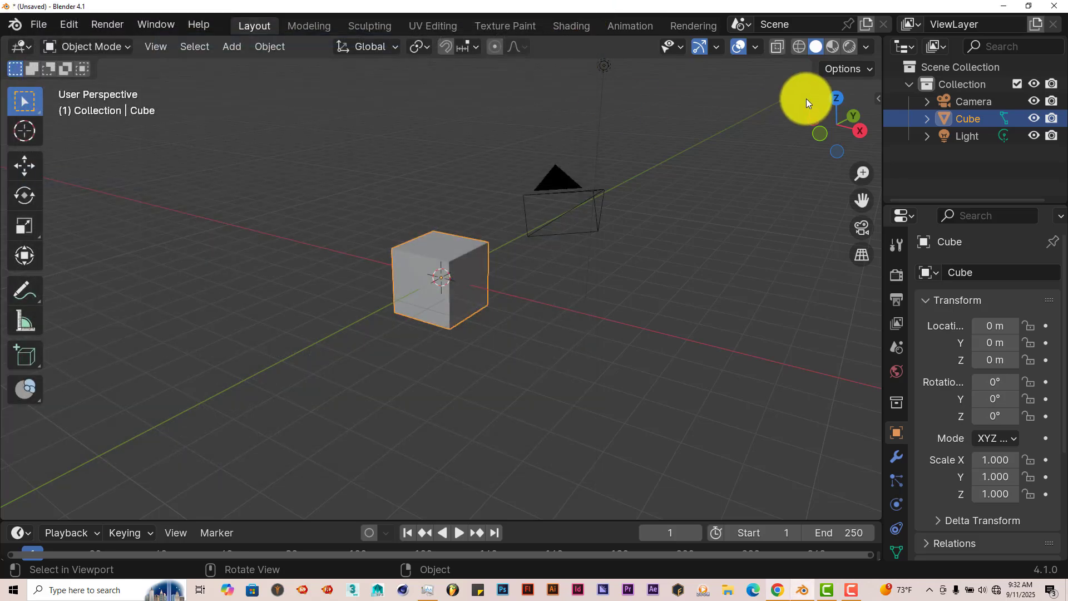
Step: Show the City Generator controls beside the viewport and delete all default objects from the scene
{"action": "left_click", "coordinate": [875, 98]}
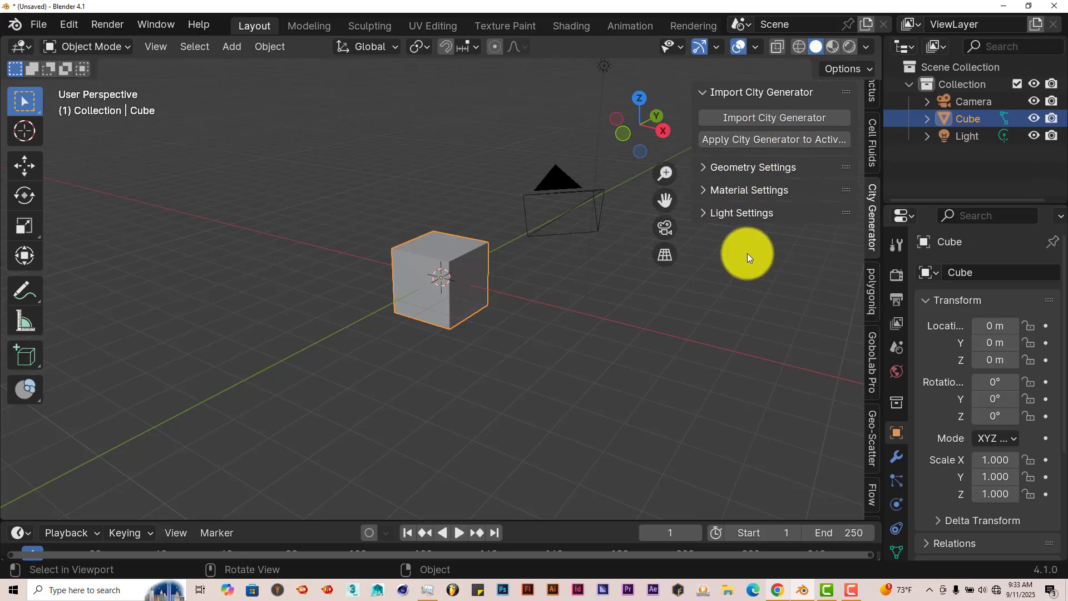
{"action": "middle_click_drag", "start_coordinate": [527, 335], "coordinate": [538, 357]}
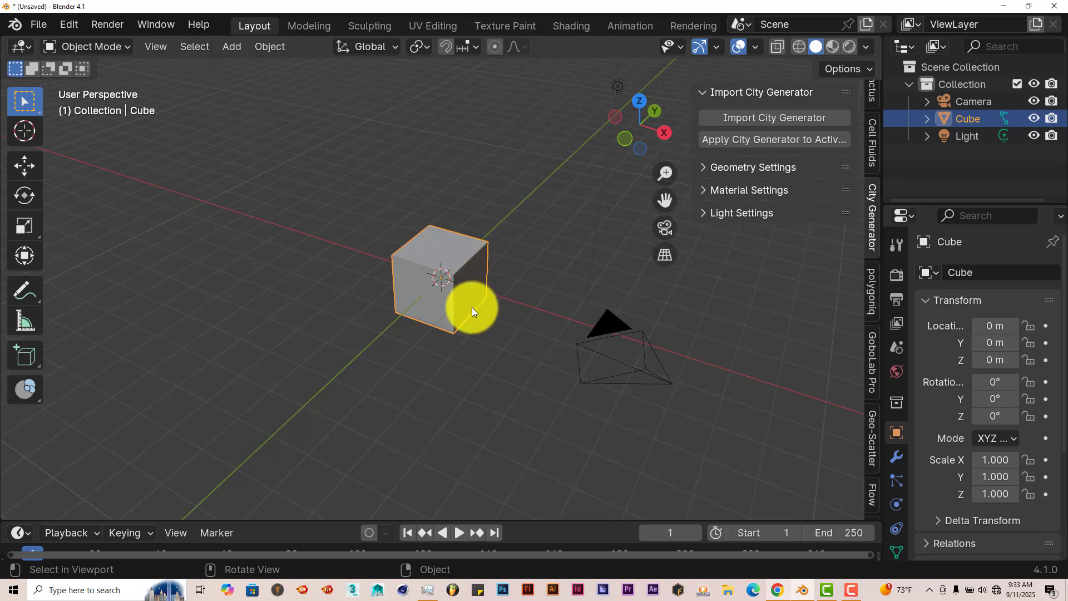
{"action": "middle_click_drag", "start_coordinate": [474, 309], "coordinate": [488, 312]}
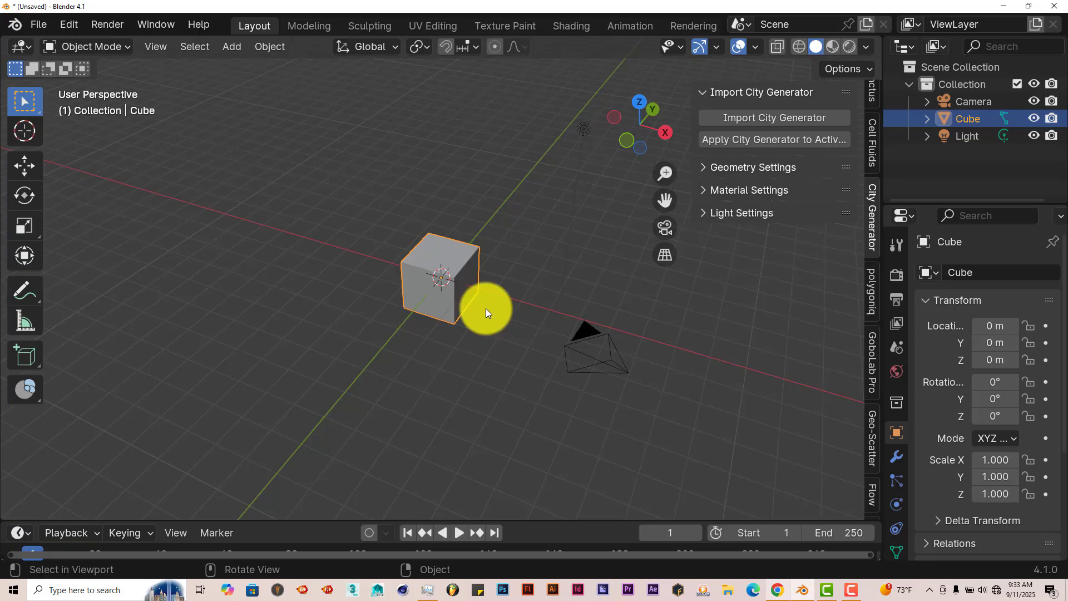
{"action": "key", "text": "a"}
{"action": "key", "text": "Delete"}
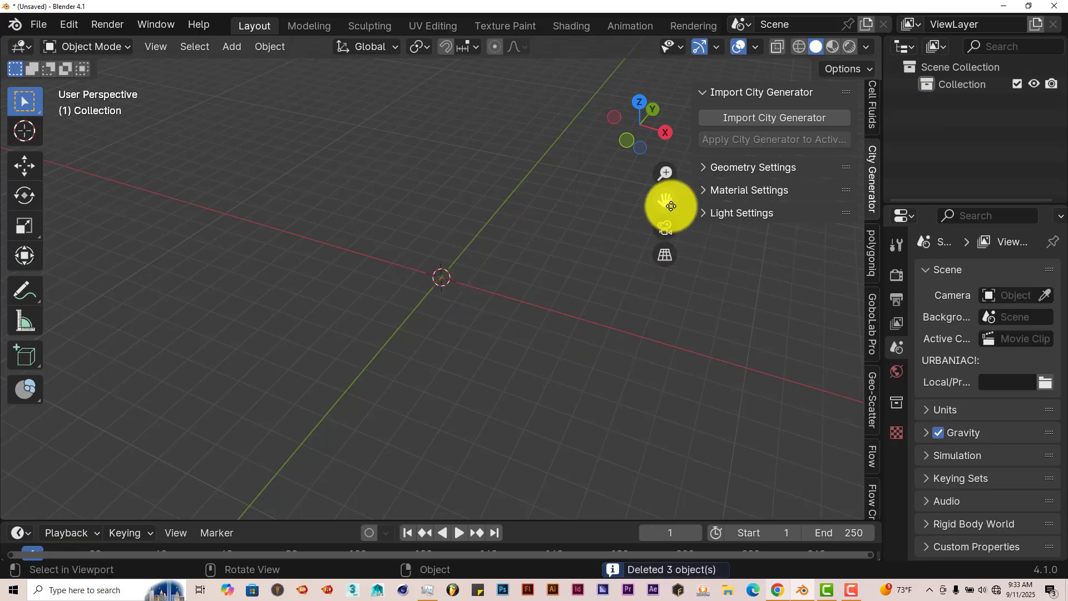
Step: Import the City Generator into the empty scene and inspect the generated buildings from several sides
{"action": "left_click_drag", "start_coordinate": [670, 204], "coordinate": [679, 266]}
{"action": "scroll", "coordinate": [482, 253], "scroll_direction": "down", "scroll_amount": 4}
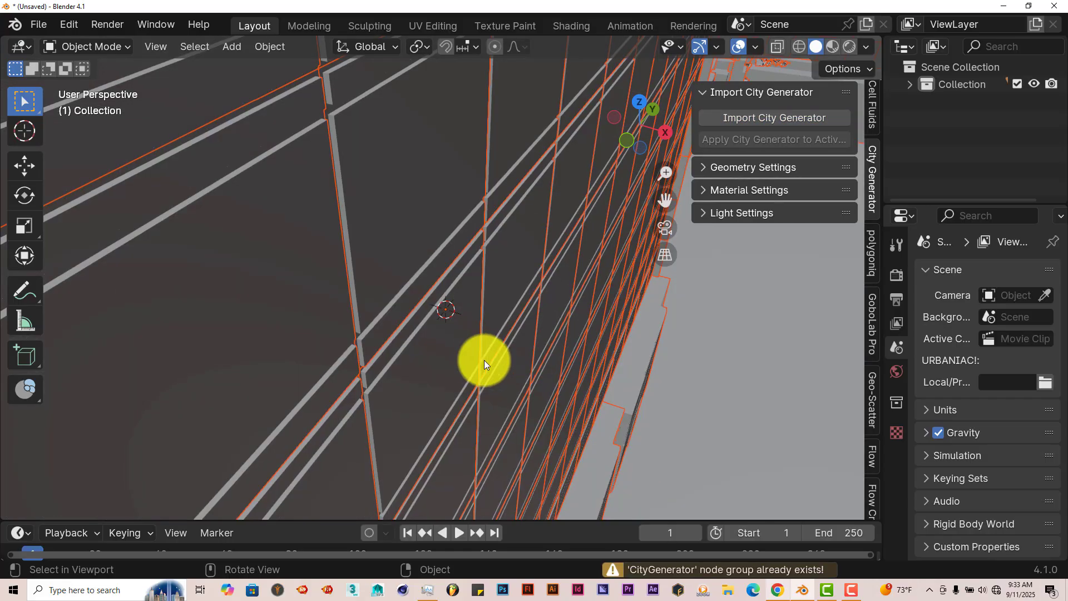
{"action": "scroll", "coordinate": [509, 340], "scroll_direction": "down", "scroll_amount": 8}
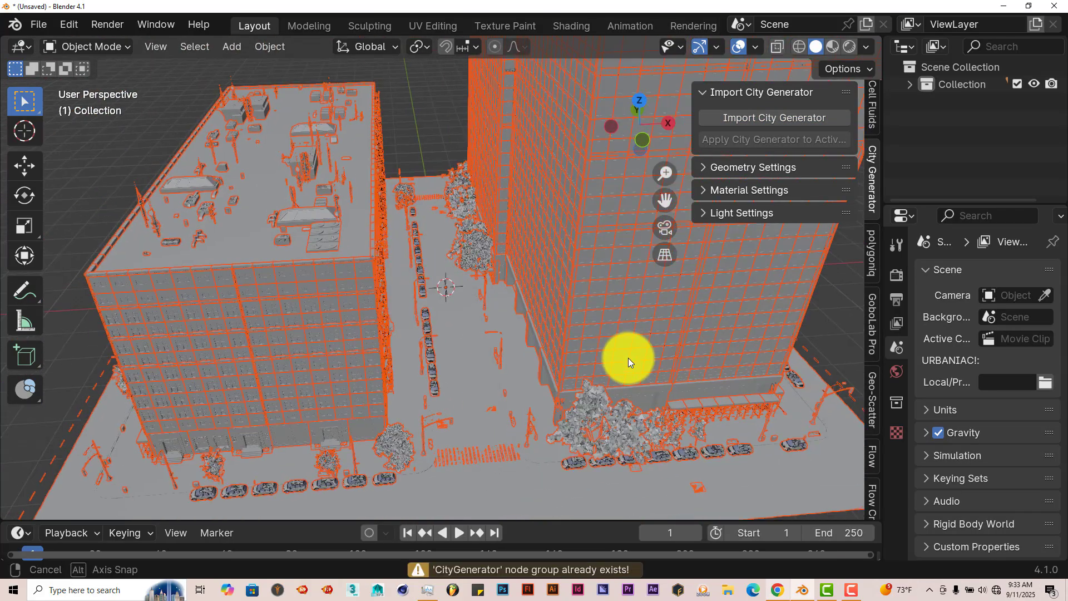
{"action": "middle_click_drag", "start_coordinate": [572, 358], "coordinate": [429, 336]}
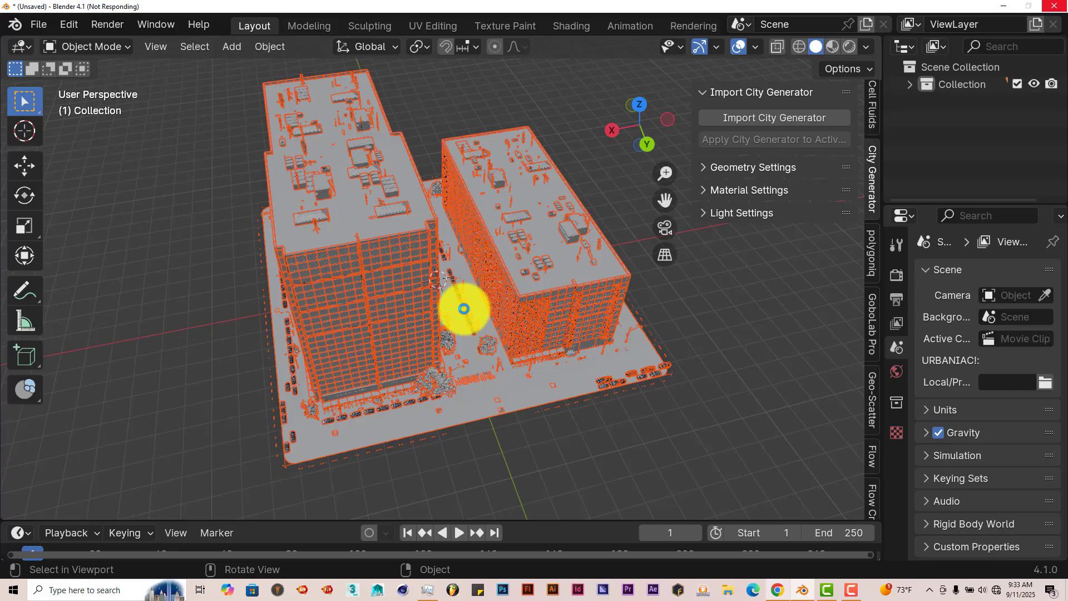
{"action": "mouse_move", "coordinate": [463, 308]}
{"action": "middle_mouse_down"}
{"action": "mouse_move", "coordinate": [431, 286]}
{"action": "mouse_move", "coordinate": [443, 307]}
{"action": "middle_mouse_up"}
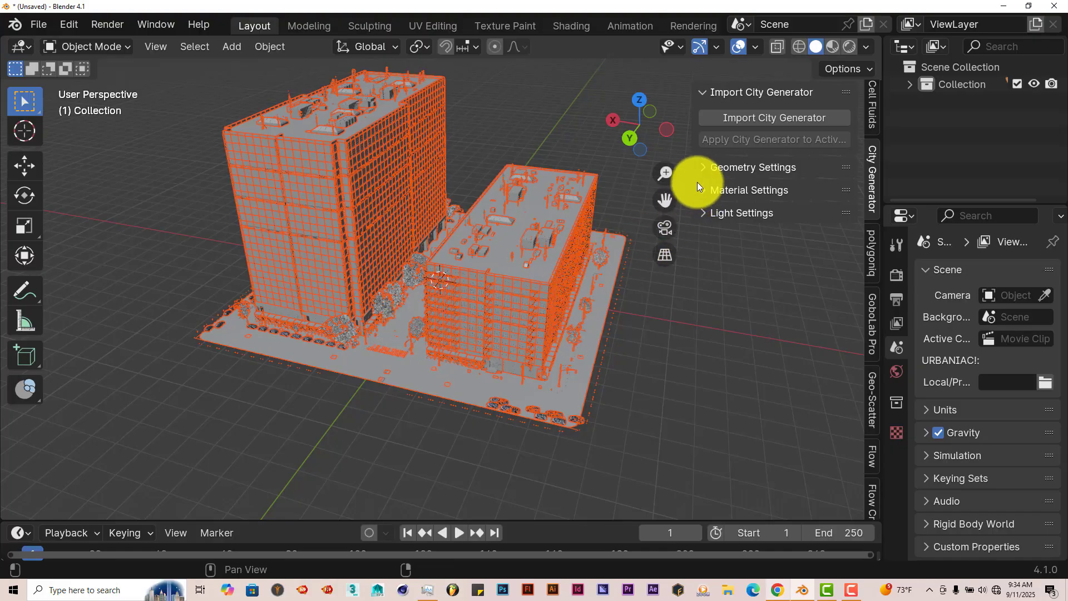
Step: Select the city object and enable Low Poly Preview in its geometry settings
{"action": "left_click", "coordinate": [706, 170]}
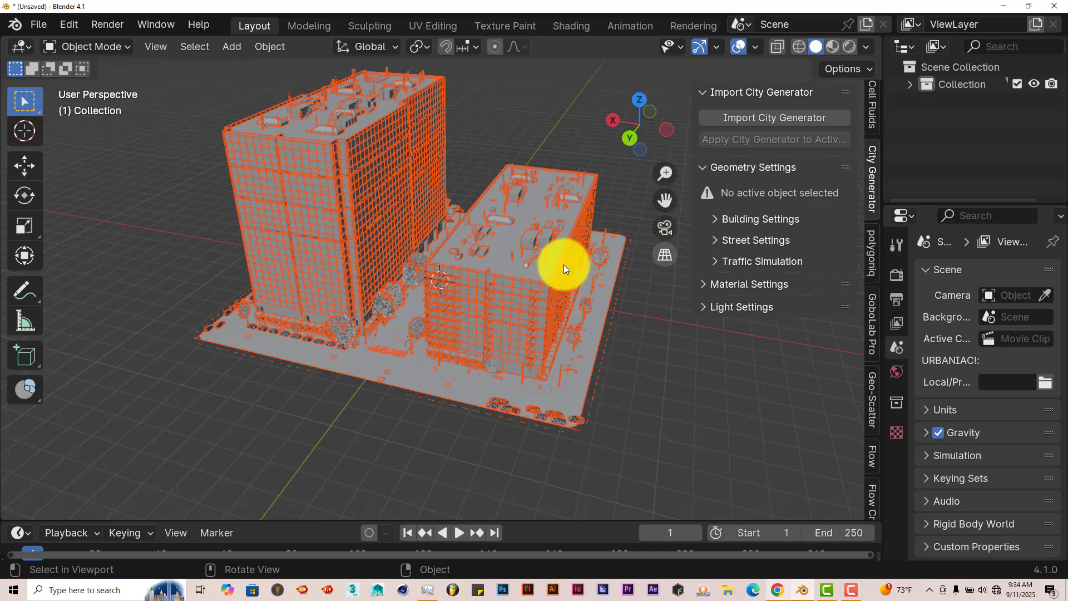
{"action": "left_click", "coordinate": [543, 268]}
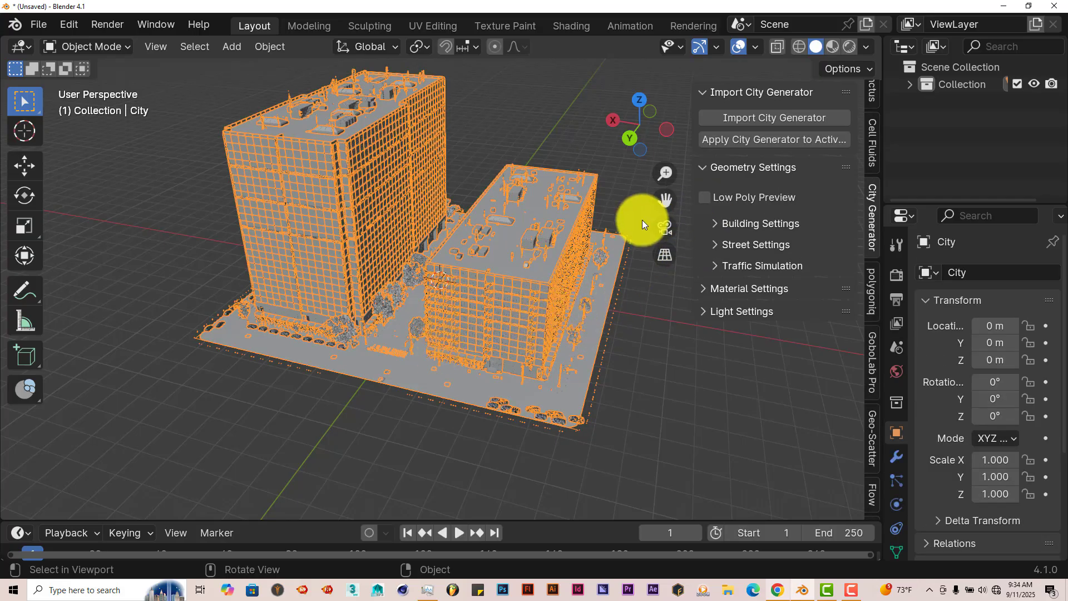
{"action": "left_click_drag", "start_coordinate": [665, 201], "coordinate": [685, 260]}
{"action": "scroll", "coordinate": [561, 248], "scroll_direction": "up", "scroll_amount": 3}
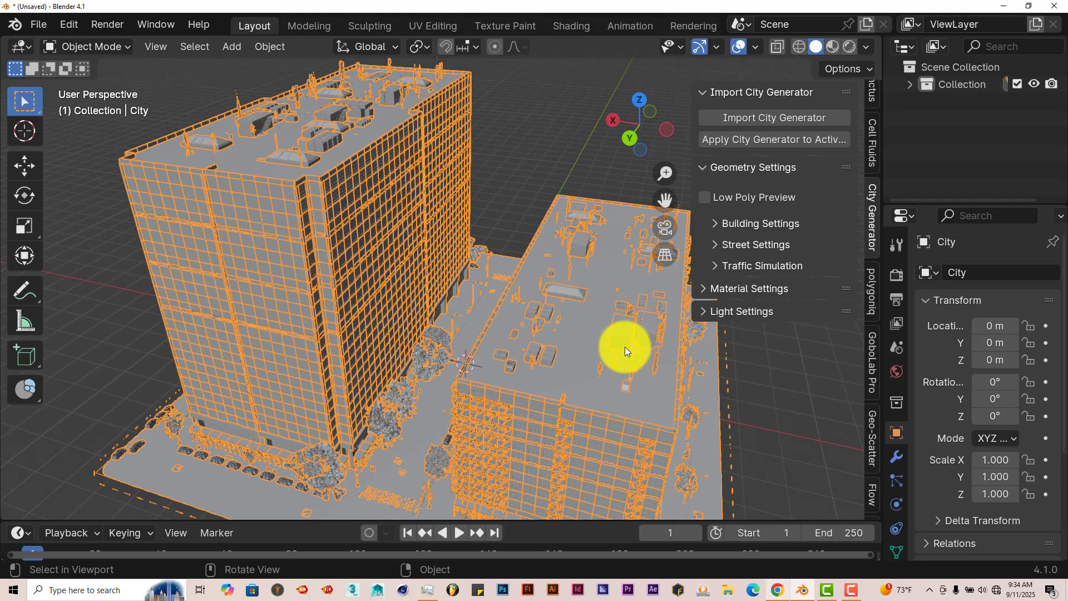
{"action": "middle_click_drag", "start_coordinate": [625, 346], "coordinate": [593, 377]}
{"action": "scroll", "coordinate": [372, 421], "scroll_direction": "down", "scroll_amount": 3}
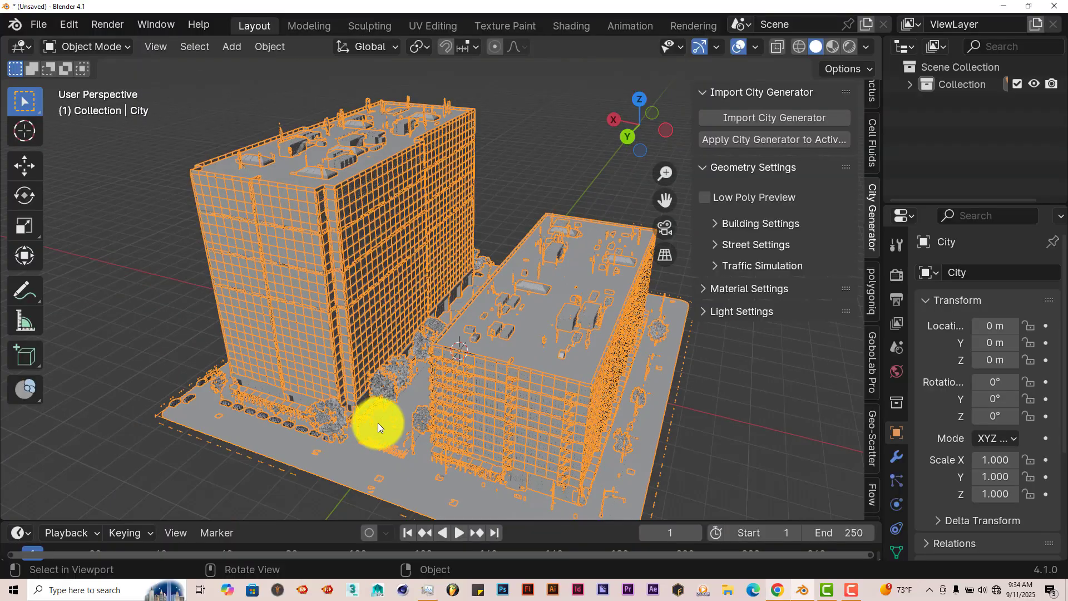
{"action": "left_click", "coordinate": [705, 197]}
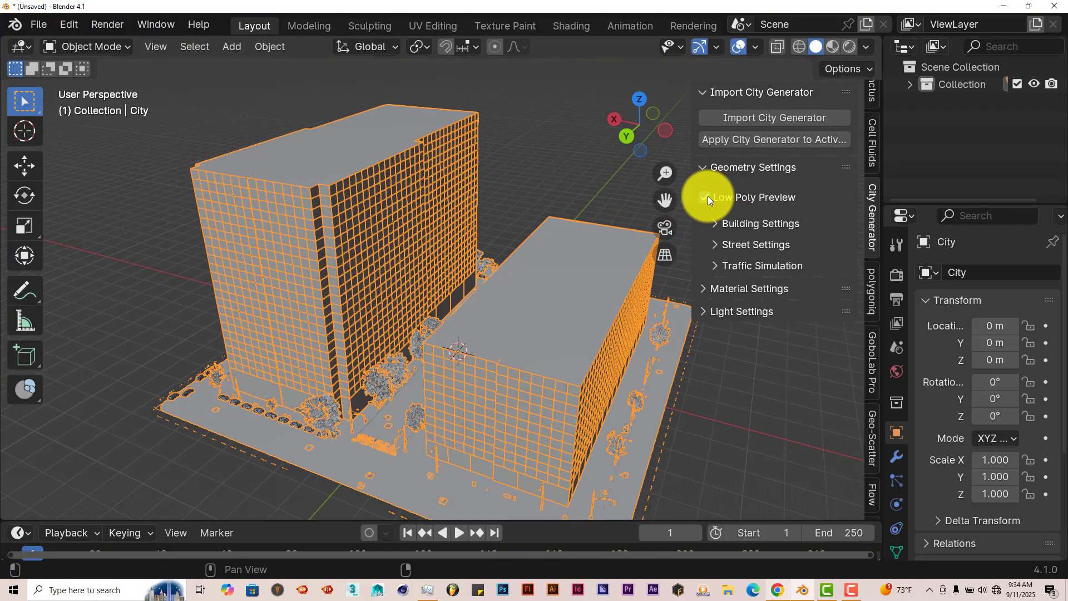
Step: In Edit Mode, add one loop cut across the city's base mesh, perpendicular to the existing central street and slid slightly off-centre
{"action": "middle_click_drag", "start_coordinate": [492, 377], "coordinate": [506, 396]}
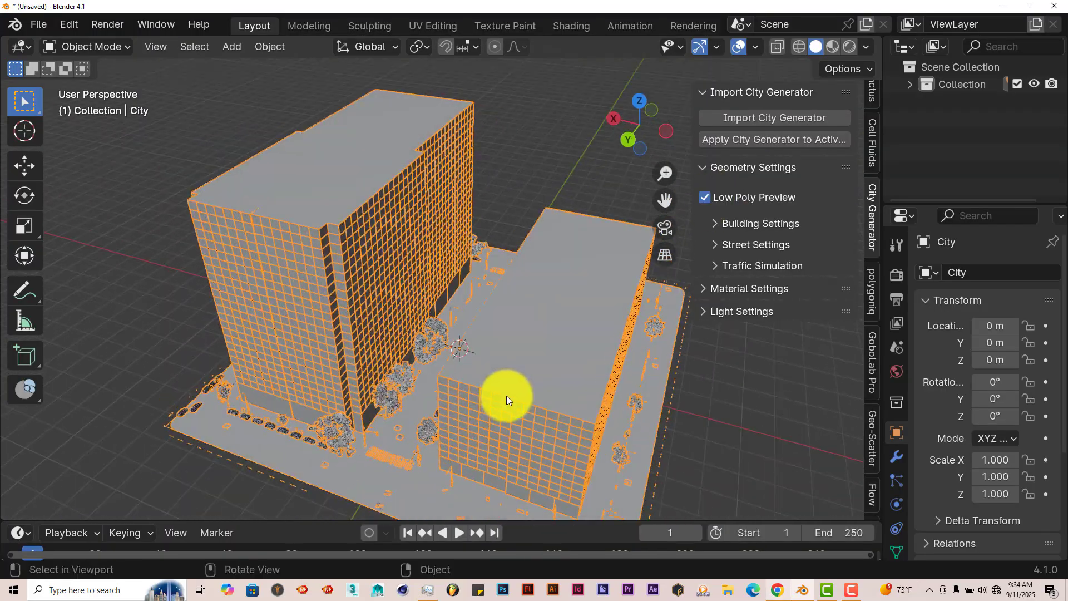
{"action": "scroll", "coordinate": [427, 362], "scroll_direction": "down", "scroll_amount": 3}
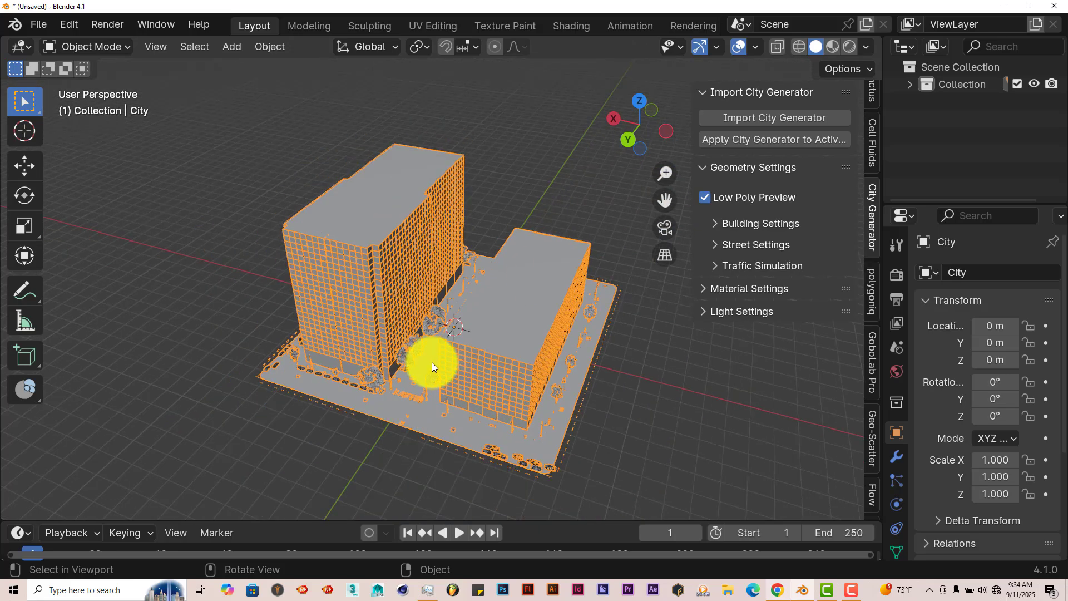
{"action": "middle_click_drag", "start_coordinate": [427, 362], "coordinate": [378, 366]}
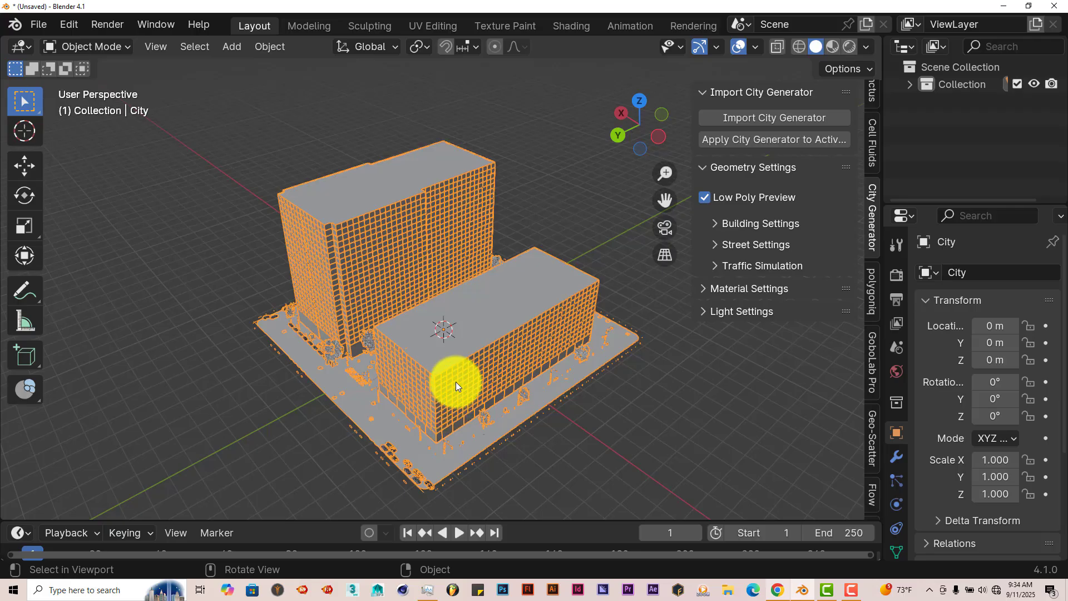
{"action": "middle_click_drag", "start_coordinate": [455, 381], "coordinate": [459, 369]}
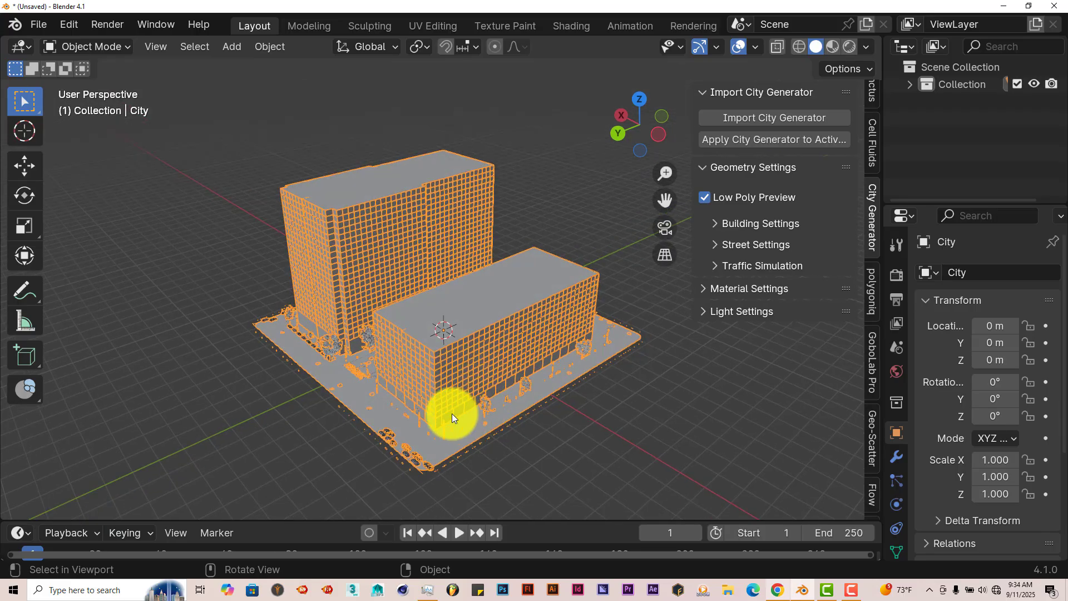
{"action": "key", "text": "Tab"}
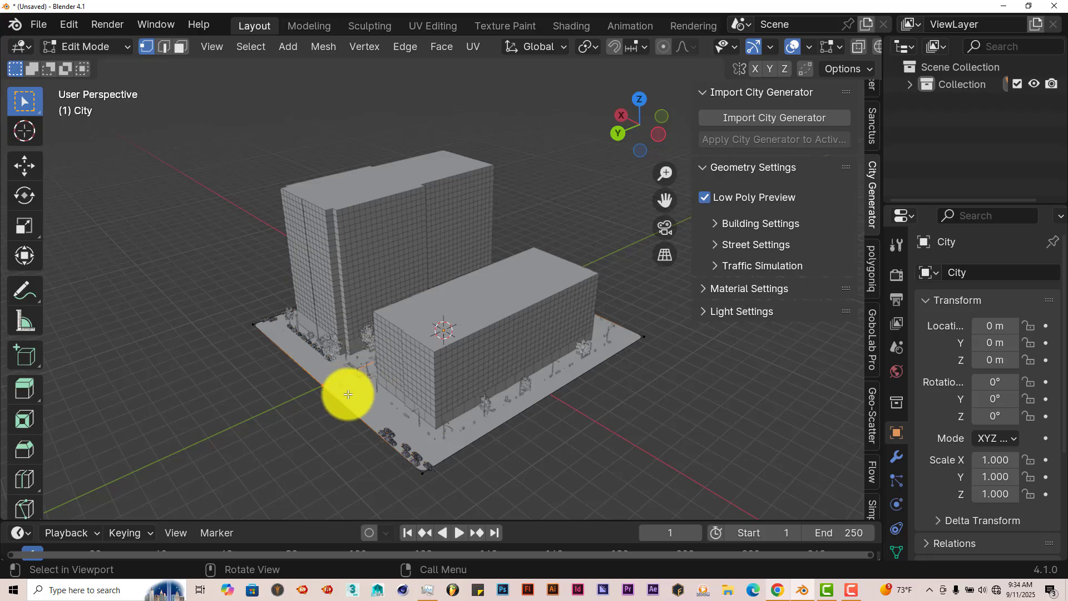
{"action": "middle_click_drag", "start_coordinate": [358, 410], "coordinate": [428, 436]}
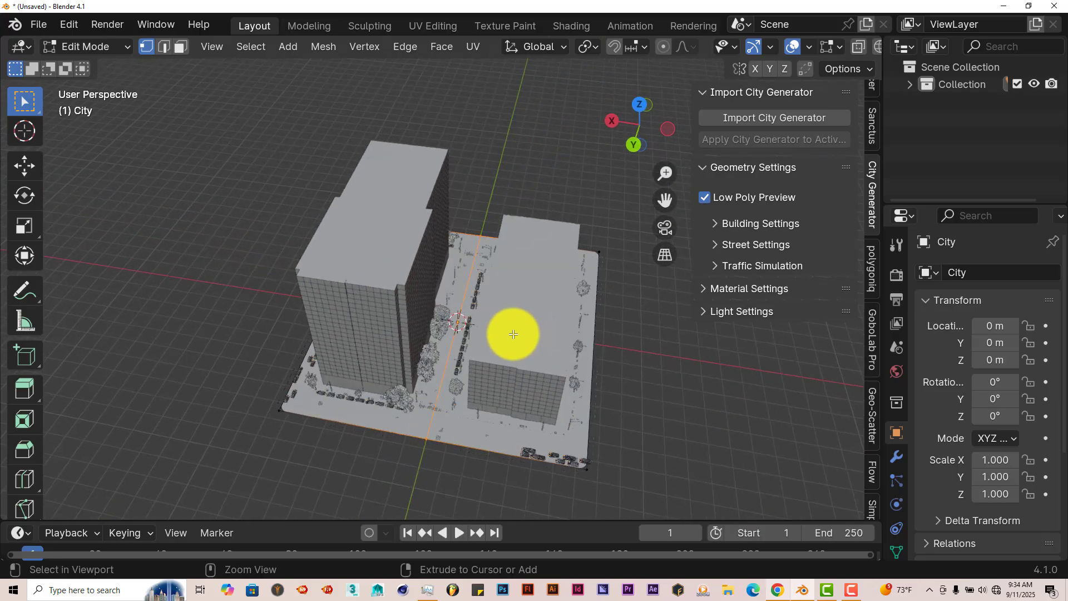
{"action": "key", "text": "ctrl+r"}
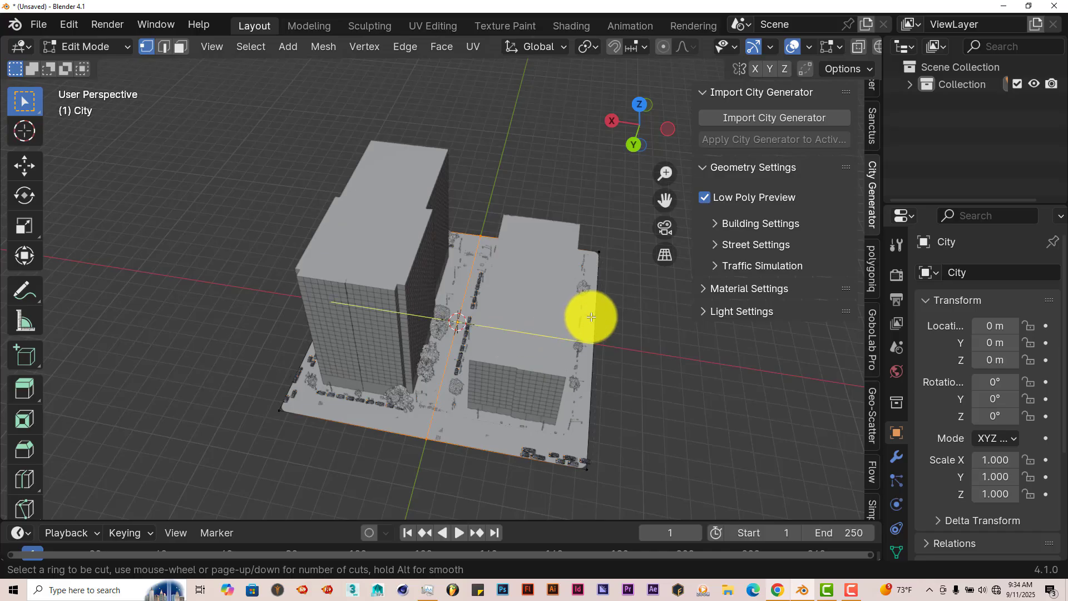
{"action": "left_click", "coordinate": [592, 317]}
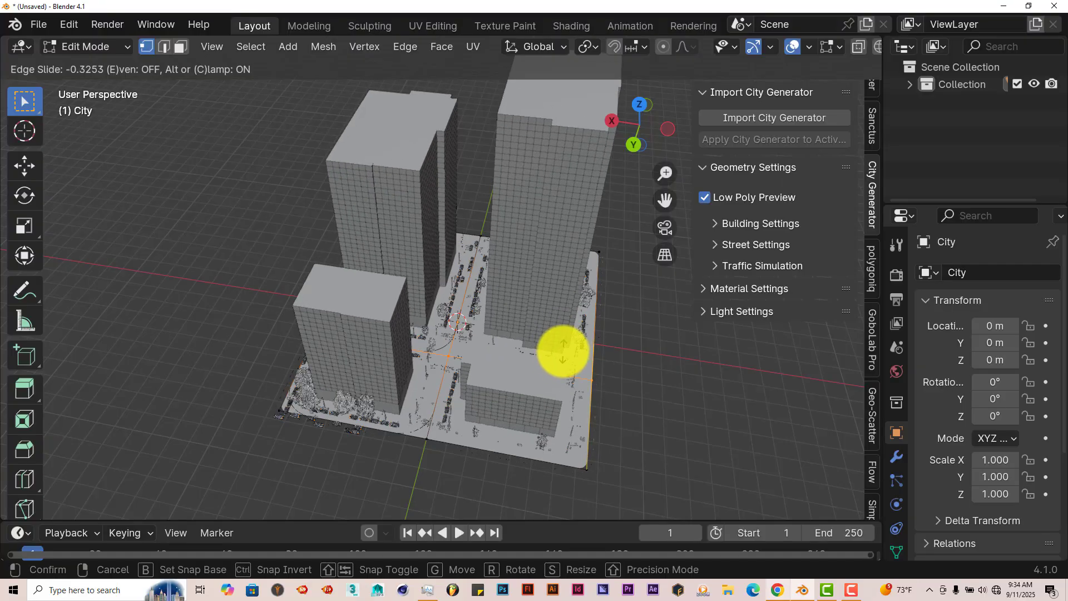
{"action": "left_click", "coordinate": [566, 342]}
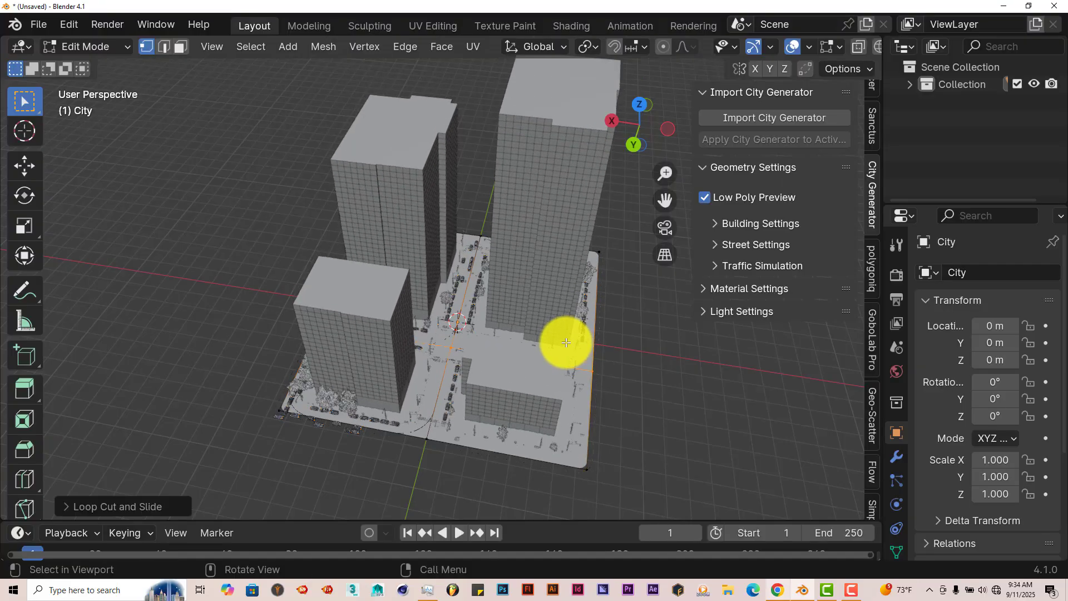
{"action": "middle_click_drag", "start_coordinate": [552, 398], "coordinate": [538, 382]}
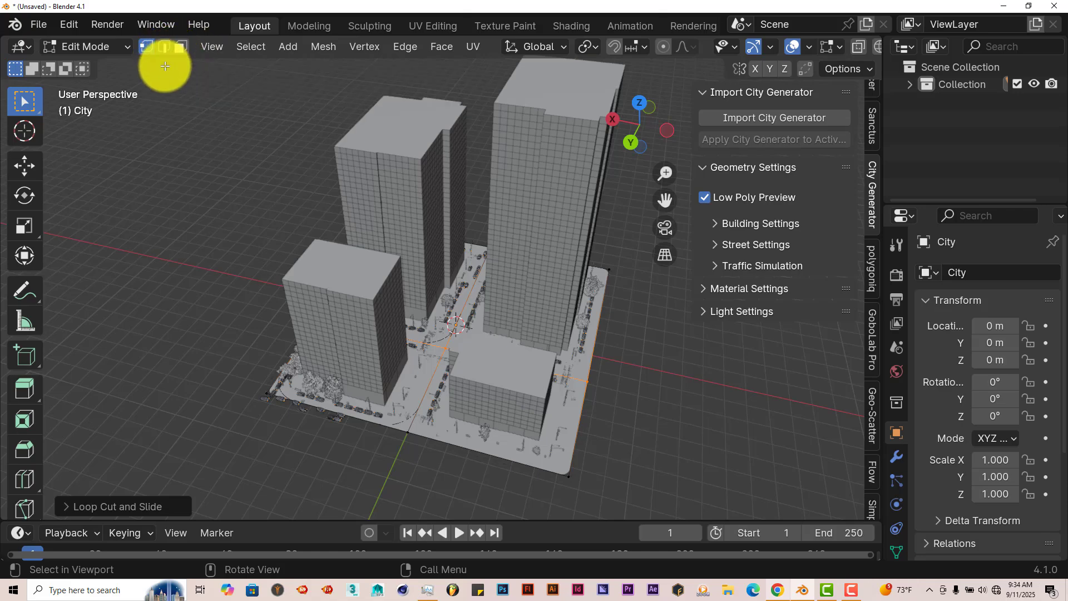
Step: In edge selection mode, extrude one outer edge of the base mesh outward along the Y axis to add another city block
{"action": "left_click", "coordinate": [164, 47]}
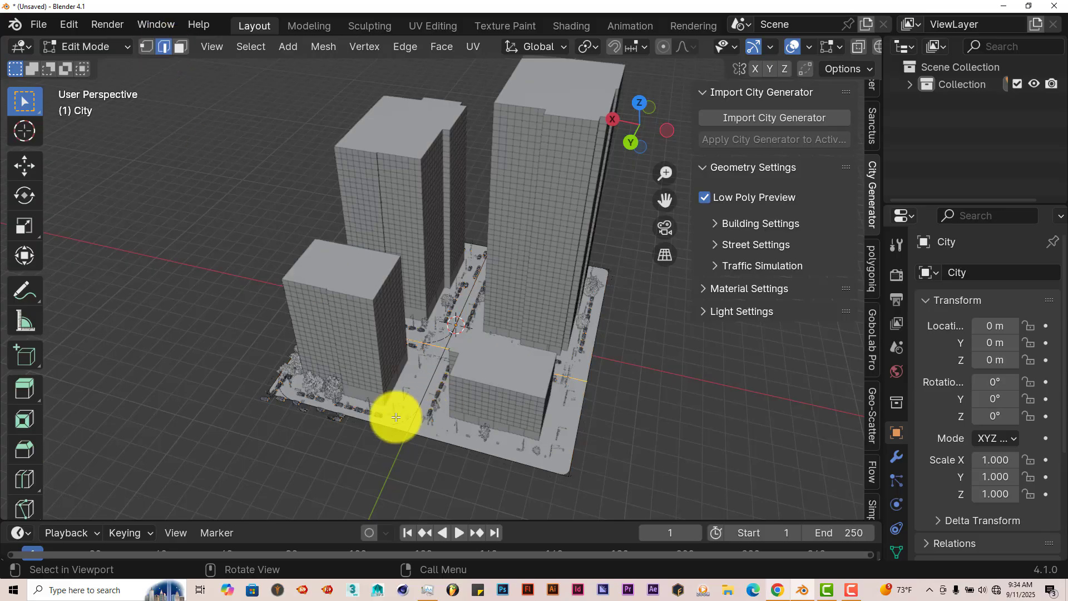
{"action": "scroll", "coordinate": [356, 426], "scroll_direction": "down", "scroll_amount": 1}
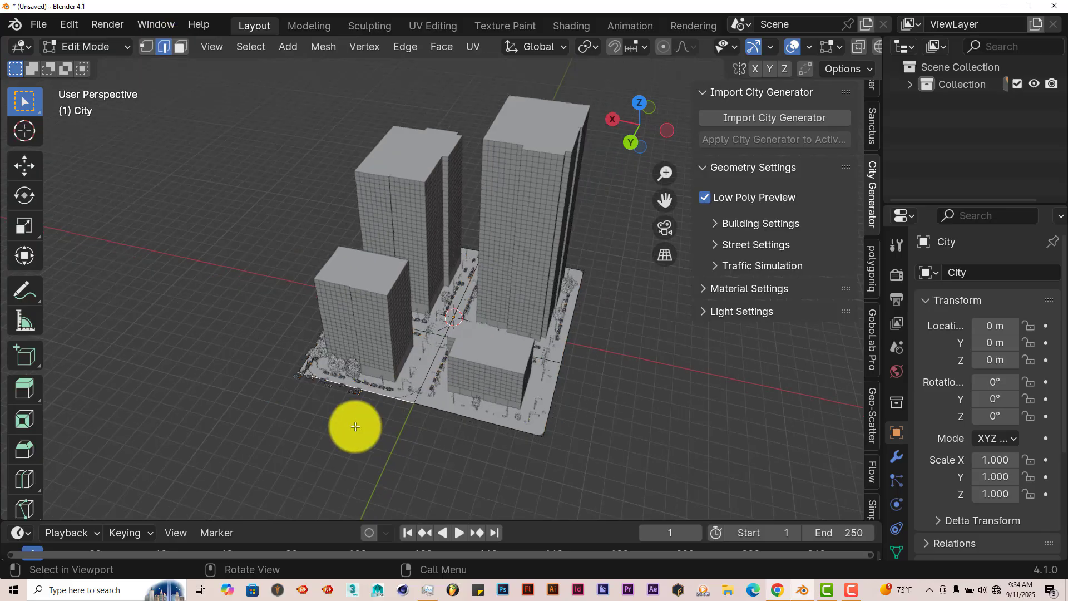
{"action": "key", "text": "e"}
{"action": "left_click", "coordinate": [356, 427]}
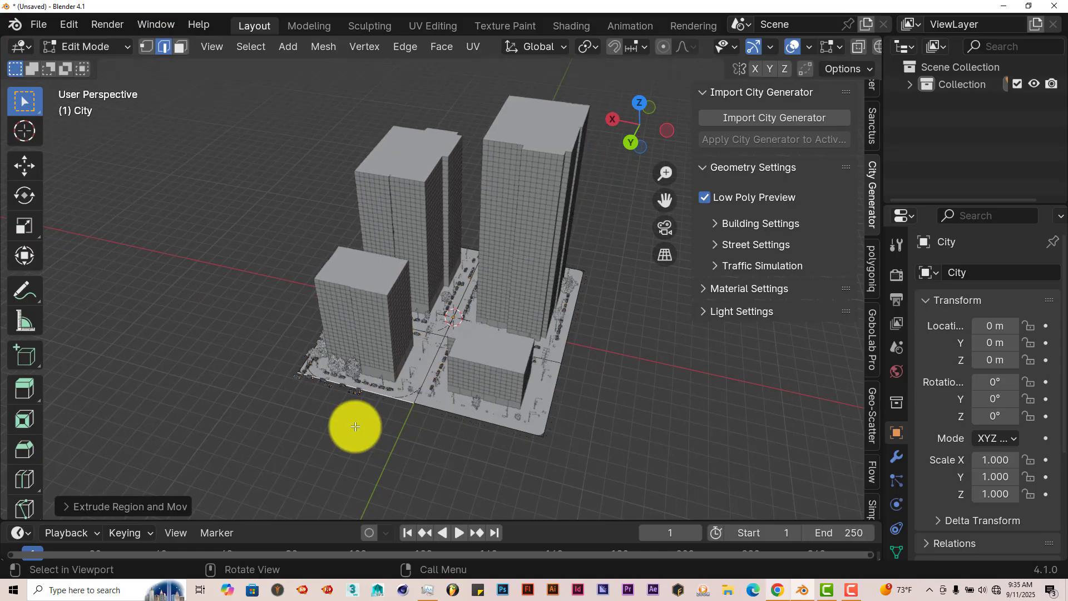
{"action": "left_click", "coordinate": [18, 167]}
{"action": "left_click_drag", "start_coordinate": [318, 447], "coordinate": [226, 131]}
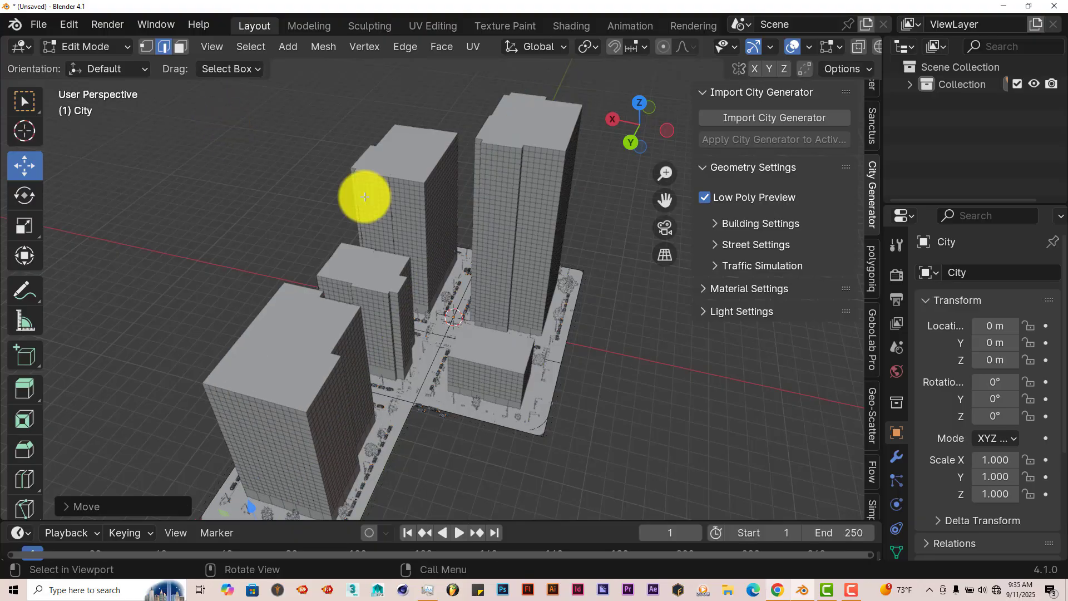
Step: Examine the added block, its building and the streets between the blocks from several sides
{"action": "middle_click_drag", "start_coordinate": [317, 267], "coordinate": [469, 219]}
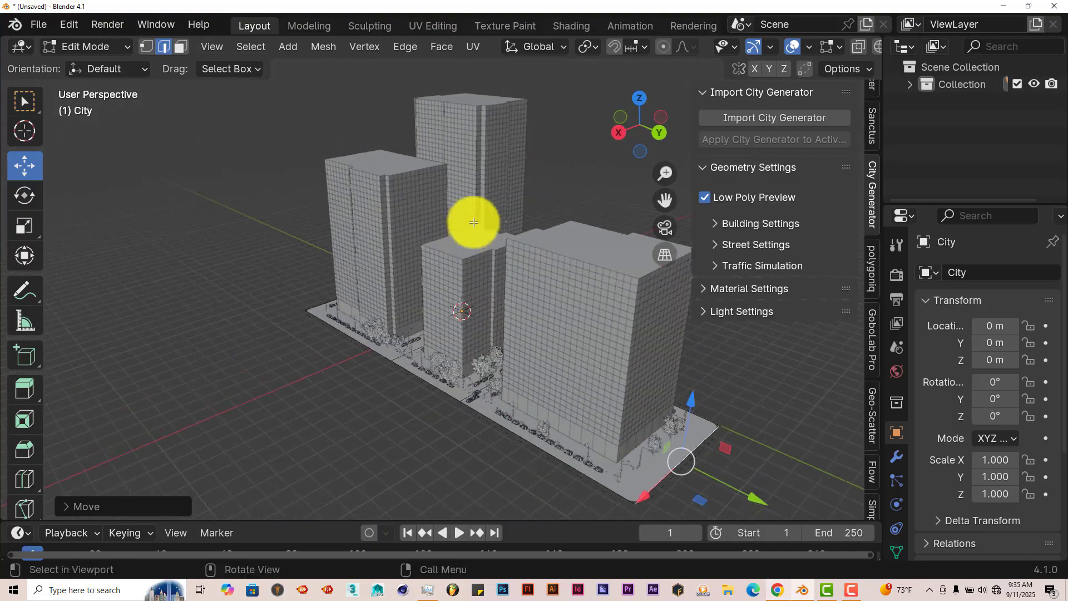
{"action": "mouse_move", "coordinate": [671, 198]}
{"action": "left_mouse_down"}
{"action": "mouse_move", "coordinate": [624, 195]}
{"action": "mouse_move", "coordinate": [666, 199]}
{"action": "left_mouse_up"}
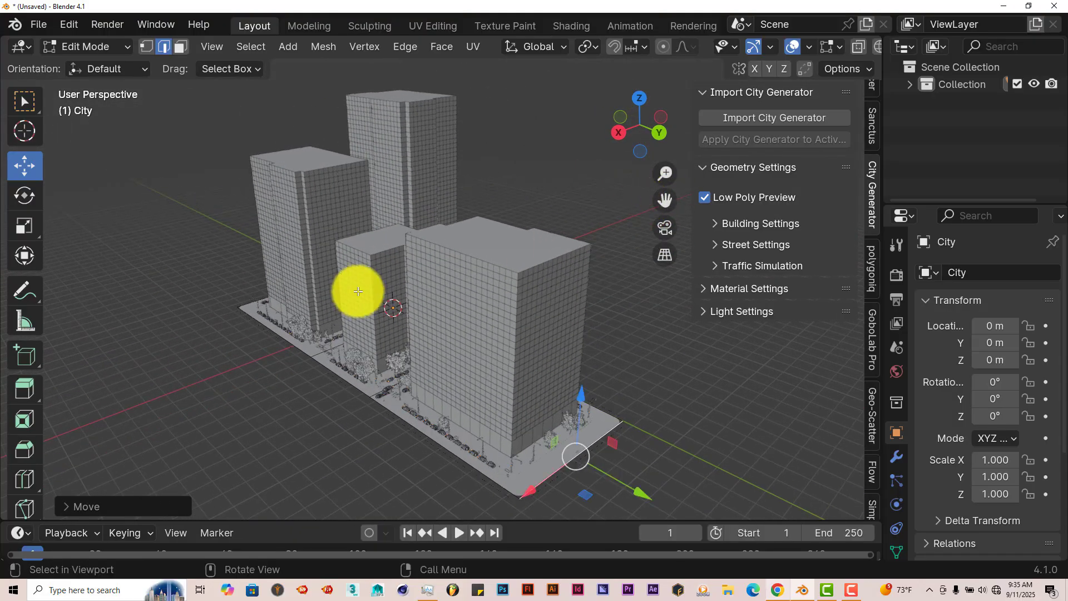
{"action": "middle_click_drag", "start_coordinate": [262, 265], "coordinate": [362, 252]}
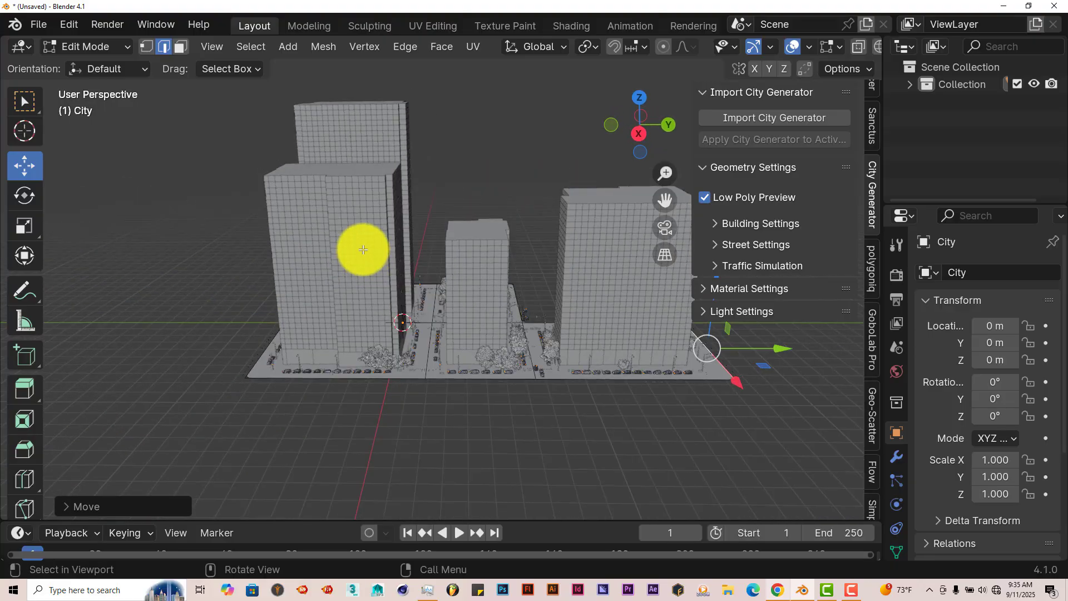
{"action": "scroll", "coordinate": [358, 328], "scroll_direction": "up", "scroll_amount": 5}
{"action": "scroll", "coordinate": [660, 288], "scroll_direction": "down", "scroll_amount": 2}
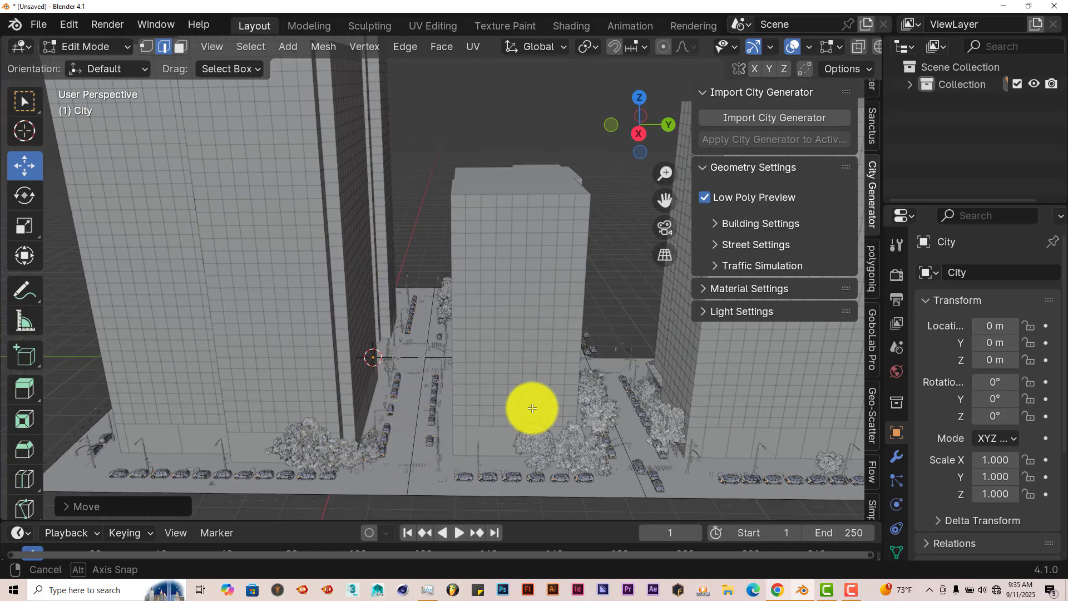
{"action": "middle_click_drag", "start_coordinate": [529, 410], "coordinate": [424, 400]}
{"action": "middle_click_drag", "start_coordinate": [553, 326], "coordinate": [495, 345]}
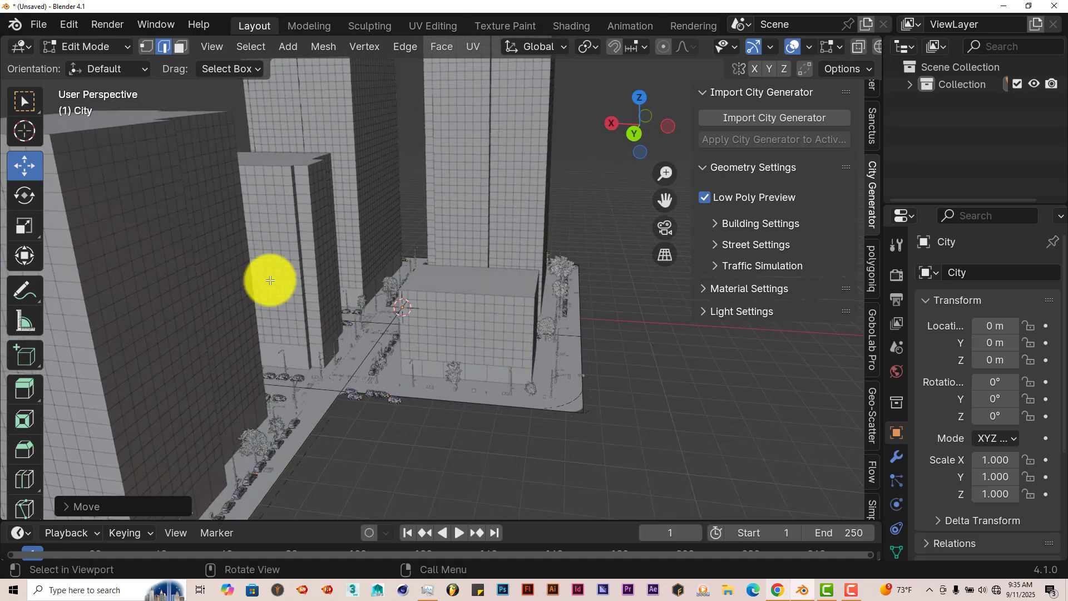
Step: Return to Object Mode and set the buildings' Height Min to 2 in the Building Settings
{"action": "key", "text": "Tab"}
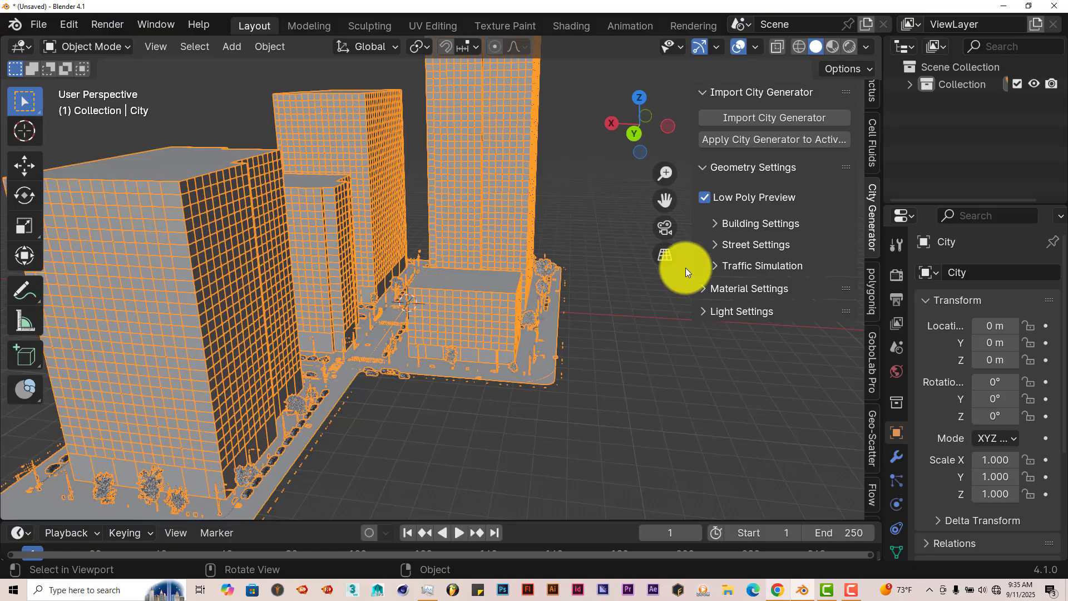
{"action": "scroll", "coordinate": [540, 295], "scroll_direction": "down", "scroll_amount": 3}
{"action": "middle_click_drag", "start_coordinate": [539, 295], "coordinate": [512, 318]}
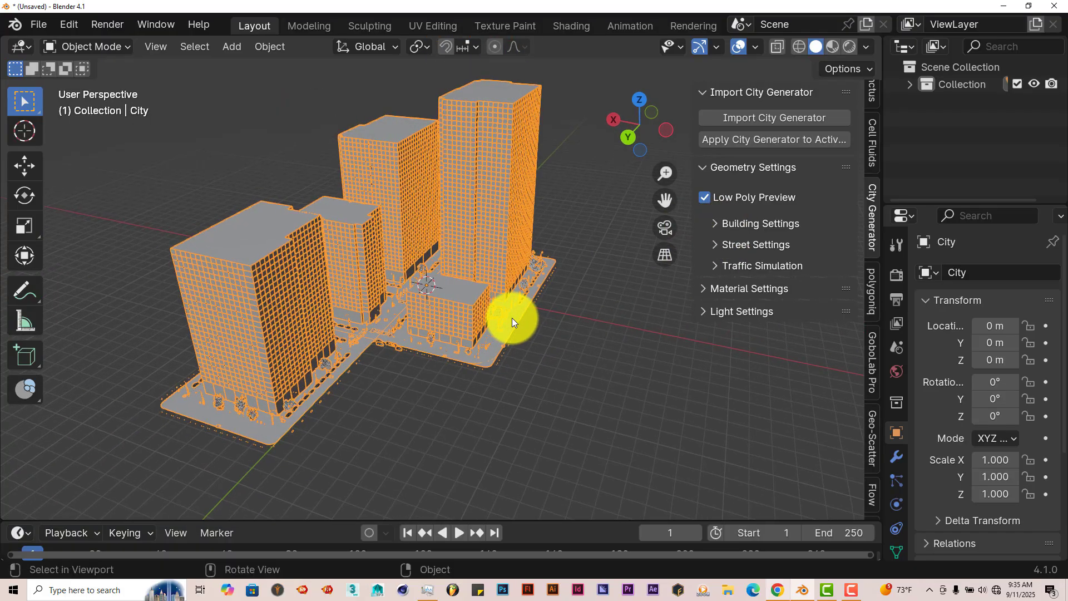
{"action": "left_click", "coordinate": [718, 225]}
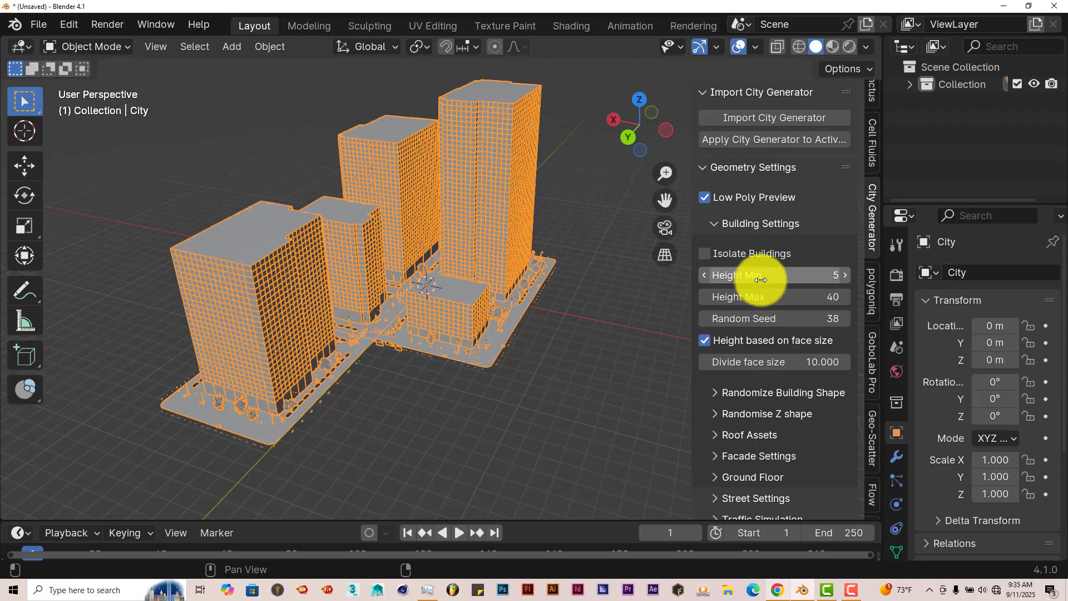
{"action": "left_click", "coordinate": [790, 278]}
{"action": "type", "text": "2"}
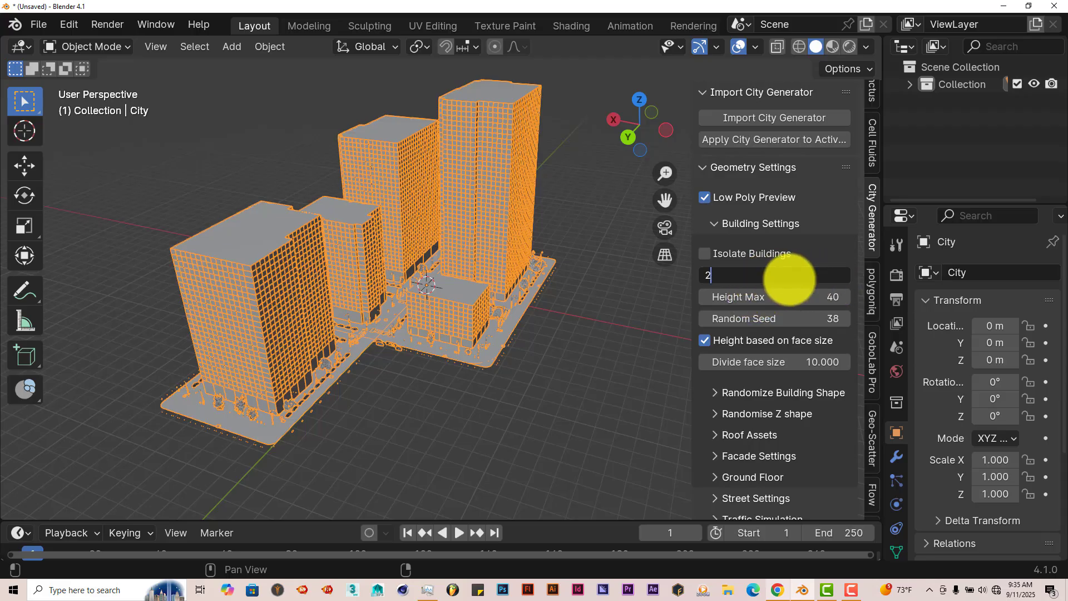
{"action": "key", "text": "Return"}
Step: Set the buildings' Random Seed to 10 to vary their heights
{"action": "middle_click_drag", "start_coordinate": [425, 326], "coordinate": [332, 279]}
{"action": "scroll", "coordinate": [352, 304], "scroll_direction": "up", "scroll_amount": 2}
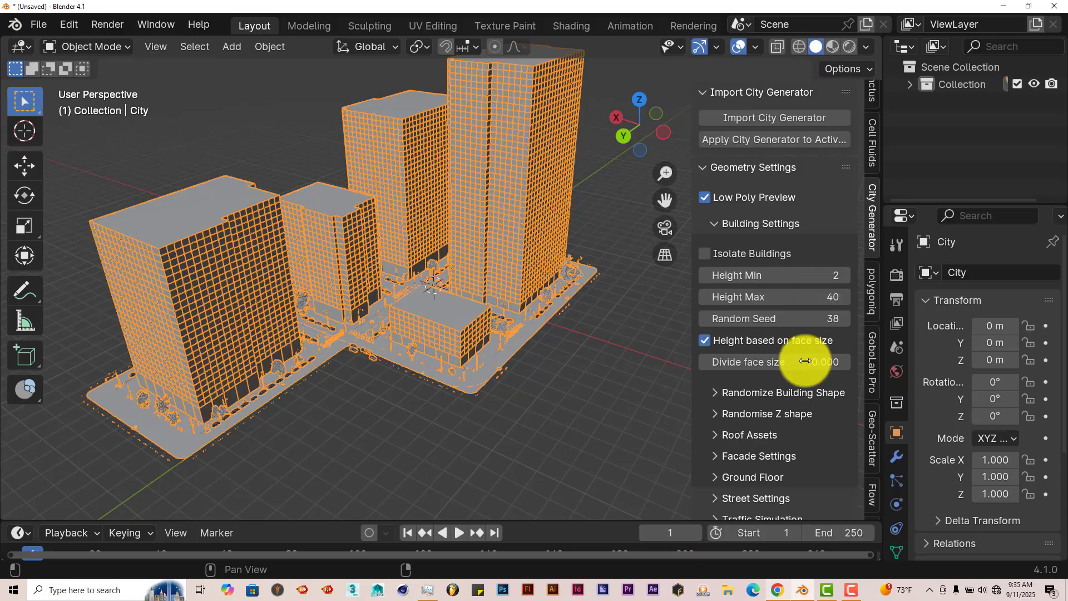
{"action": "left_click", "coordinate": [780, 321]}
{"action": "type", "text": "10"}
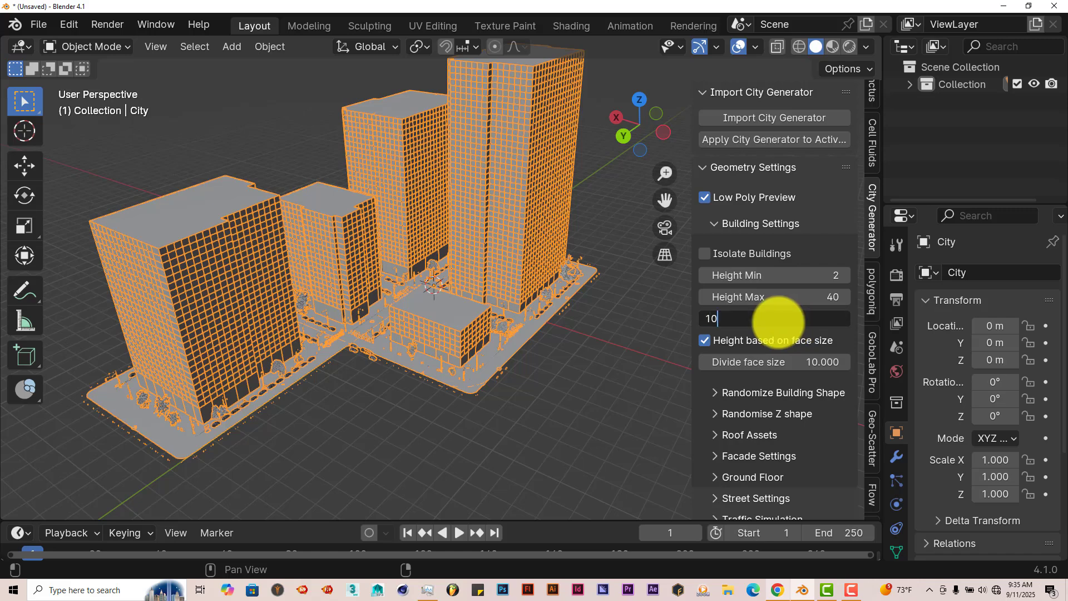
{"action": "key", "text": "Return"}
{"action": "middle_click_drag", "start_coordinate": [468, 252], "coordinate": [454, 184]}
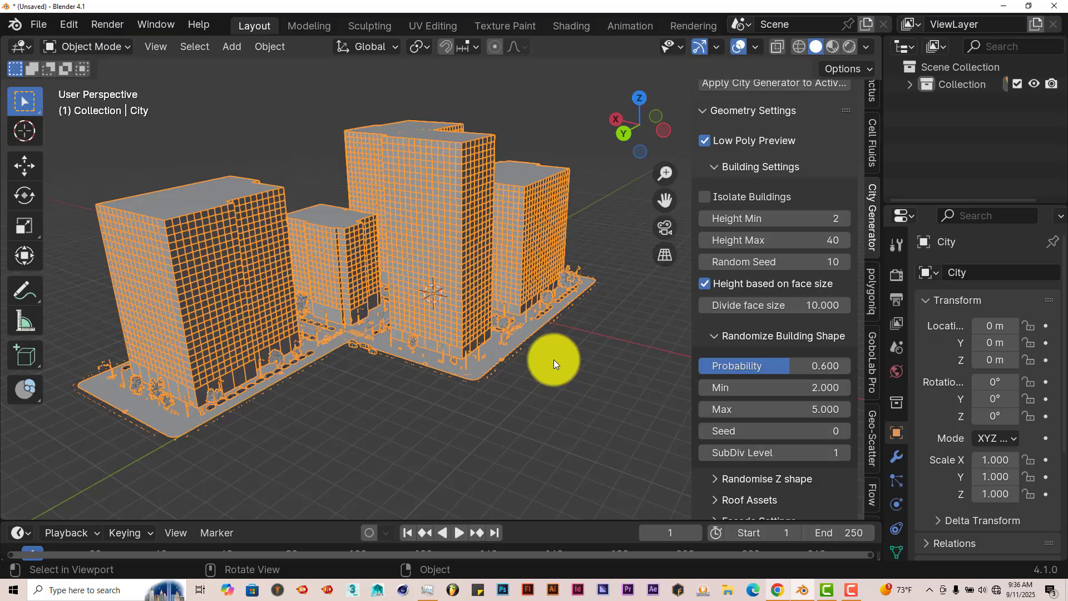
Step: Examine the reseeded buildings' shapes and ground-level details around the street corner up close
{"action": "middle_click_drag", "start_coordinate": [499, 307], "coordinate": [460, 333]}
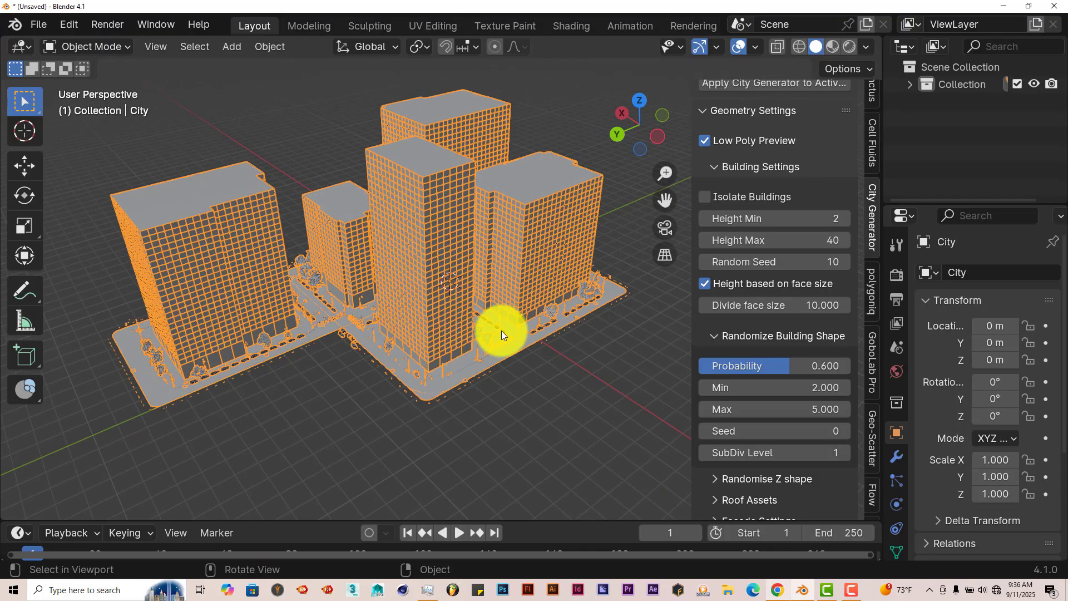
{"action": "mouse_move", "coordinate": [424, 365]}
{"action": "middle_mouse_down"}
{"action": "mouse_move", "coordinate": [438, 351]}
{"action": "mouse_move", "coordinate": [437, 372]}
{"action": "middle_mouse_up"}
{"action": "scroll", "coordinate": [436, 372], "scroll_direction": "up", "scroll_amount": 4}
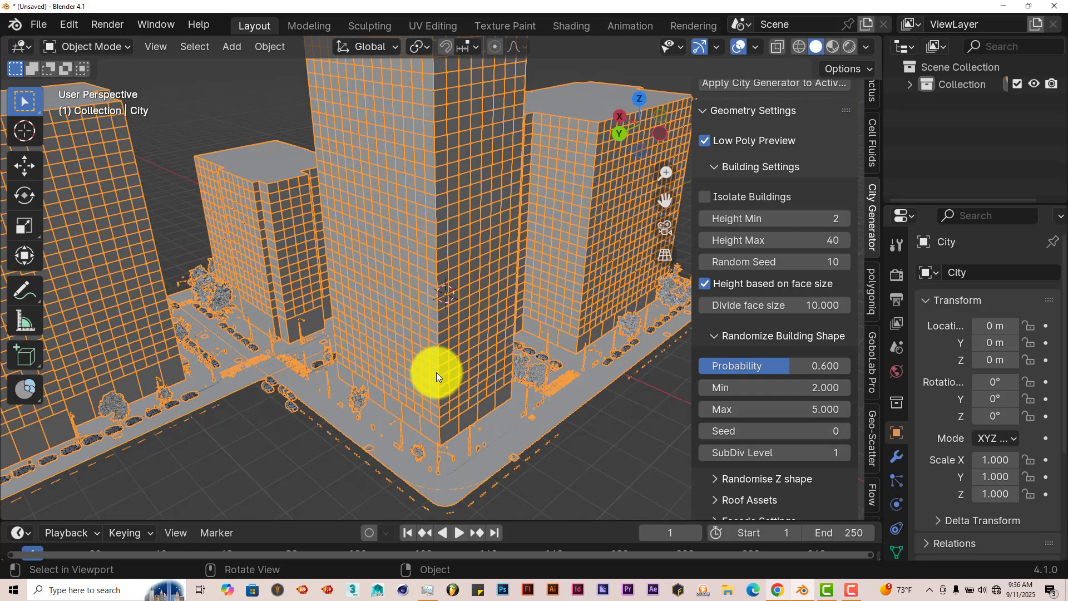
{"action": "middle_click_drag", "start_coordinate": [509, 379], "coordinate": [510, 403]}
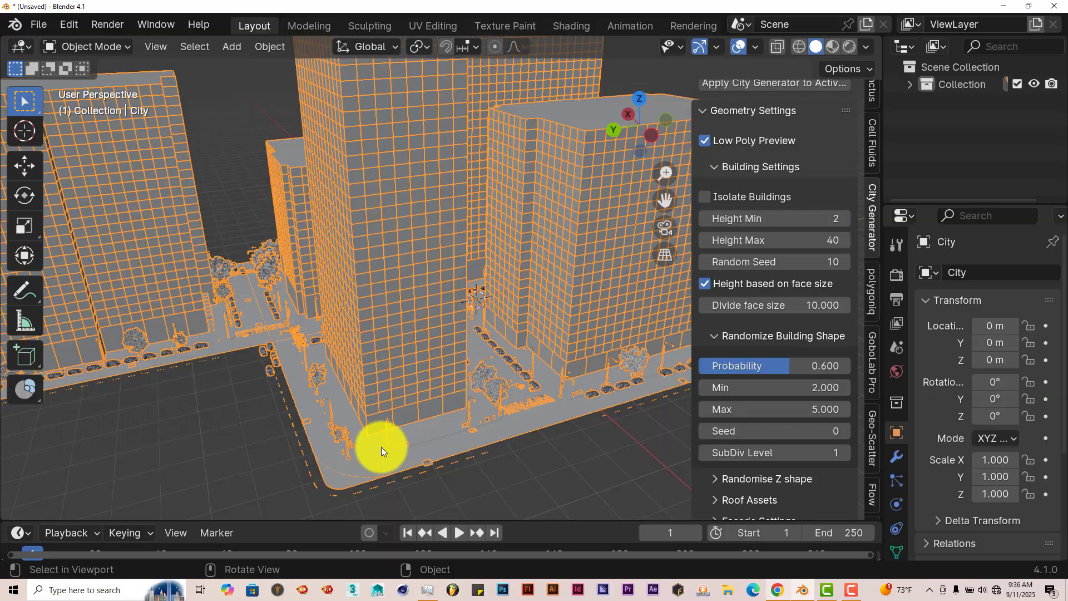
{"action": "middle_click_drag", "start_coordinate": [382, 446], "coordinate": [468, 425]}
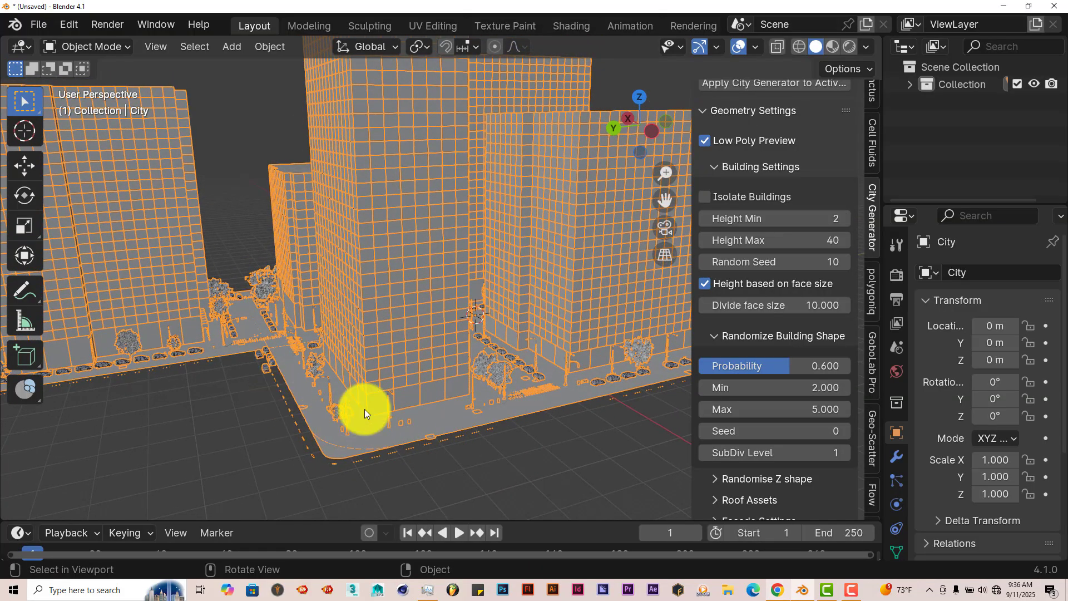
{"action": "middle_click_drag", "start_coordinate": [364, 409], "coordinate": [562, 389]}
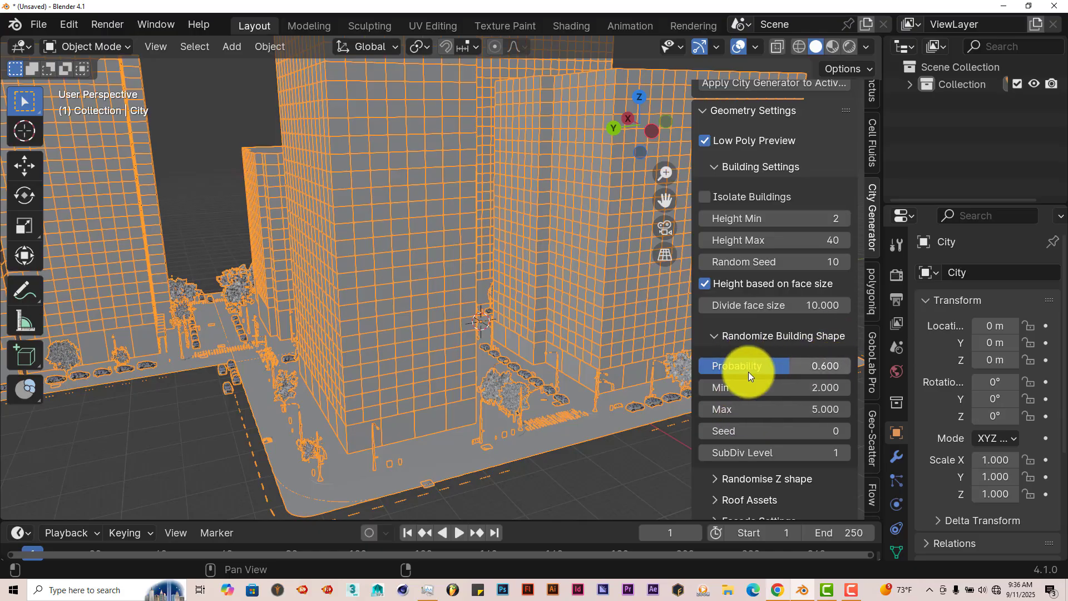
Step: Expand and review the Randomise Z shape, Roof Assets and Street Settings options of the city
{"action": "scroll", "coordinate": [745, 470], "scroll_direction": "down", "scroll_amount": 2}
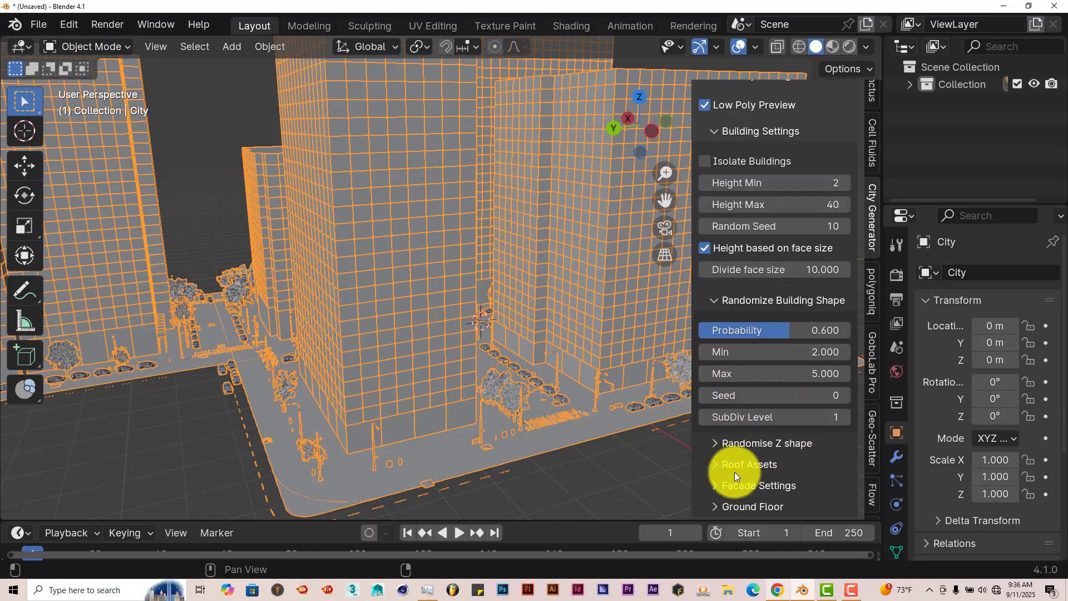
{"action": "scroll", "coordinate": [734, 464], "scroll_direction": "down", "scroll_amount": 3}
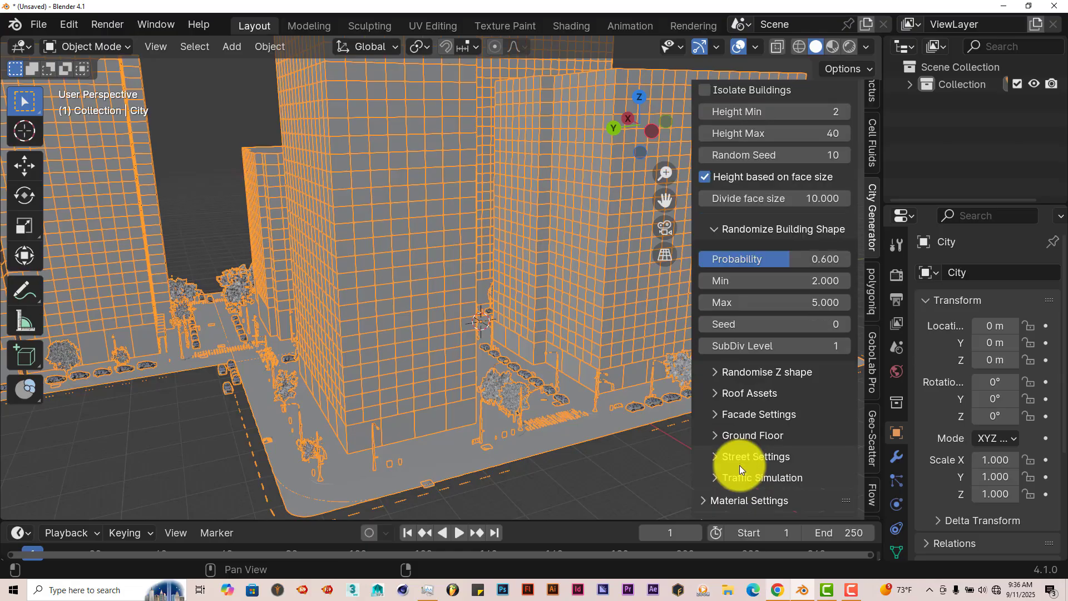
{"action": "left_click", "coordinate": [715, 373]}
{"action": "scroll", "coordinate": [768, 445], "scroll_direction": "down", "scroll_amount": 6}
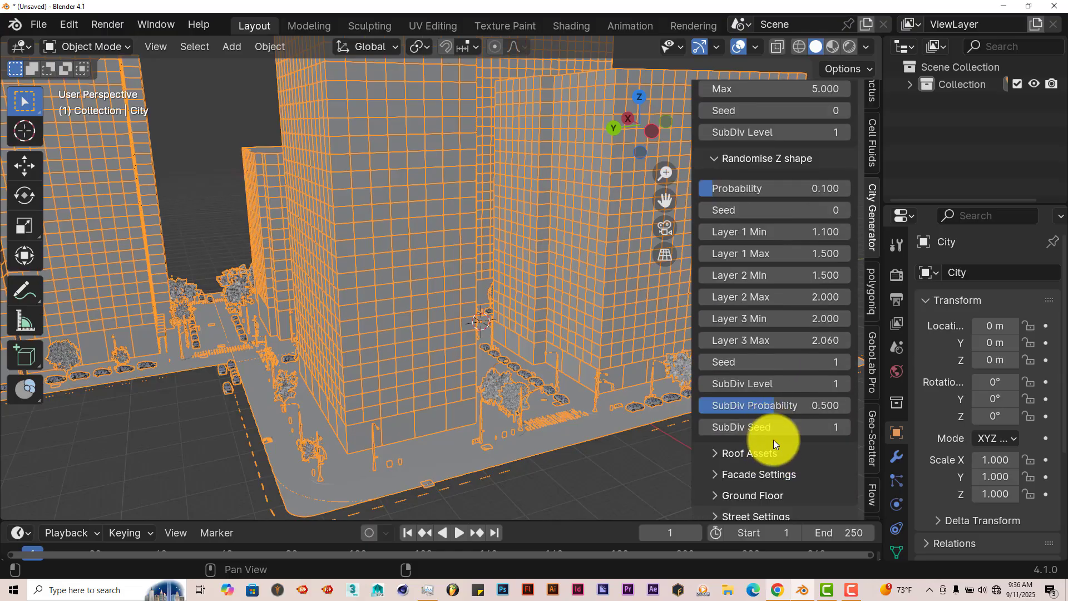
{"action": "scroll", "coordinate": [782, 450], "scroll_direction": "down", "scroll_amount": 1}
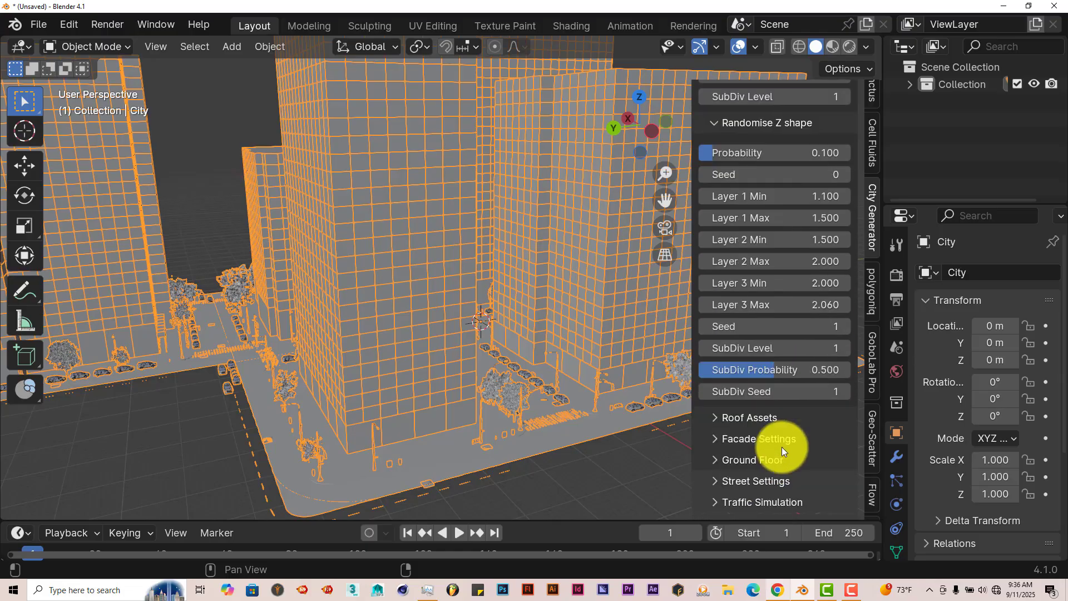
{"action": "left_click", "coordinate": [714, 421]}
{"action": "scroll", "coordinate": [785, 436], "scroll_direction": "down", "scroll_amount": 3}
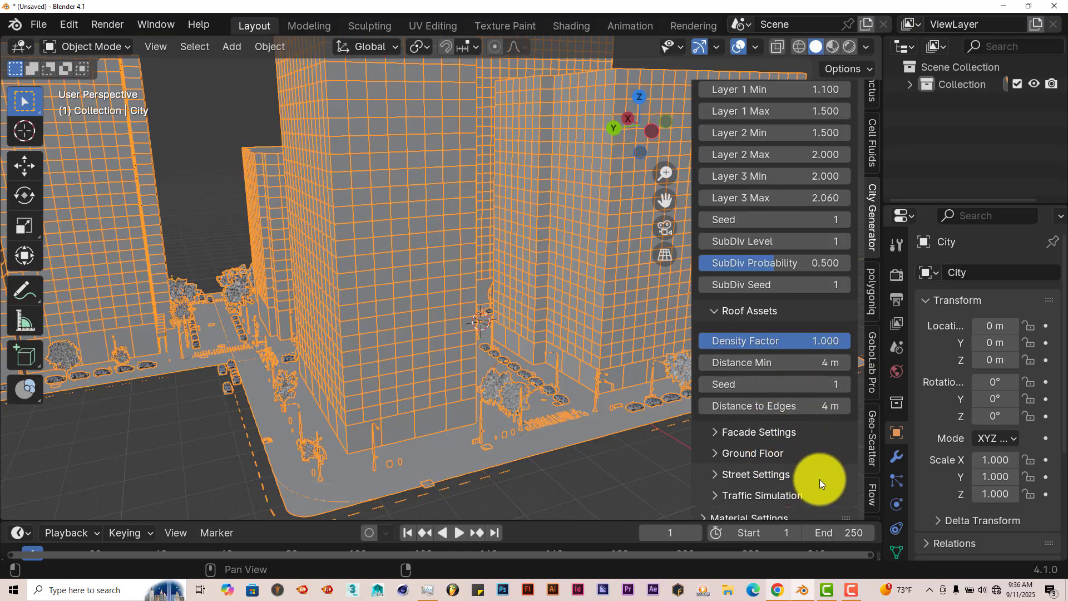
{"action": "scroll", "coordinate": [798, 475], "scroll_direction": "down", "scroll_amount": 1}
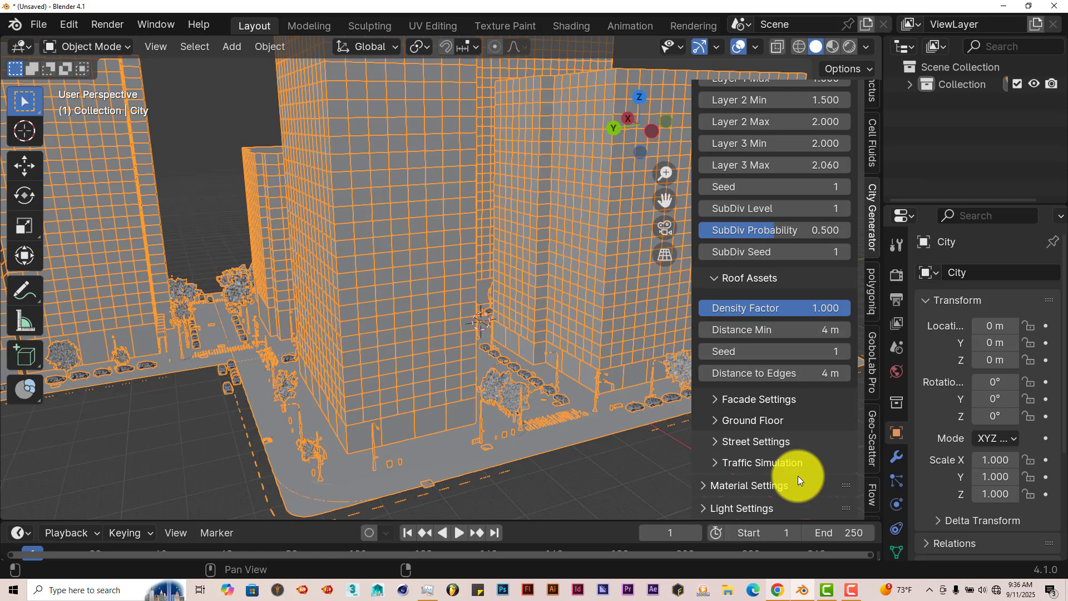
{"action": "left_click", "coordinate": [715, 442]}
{"action": "scroll", "coordinate": [723, 443], "scroll_direction": "down", "scroll_amount": 5}
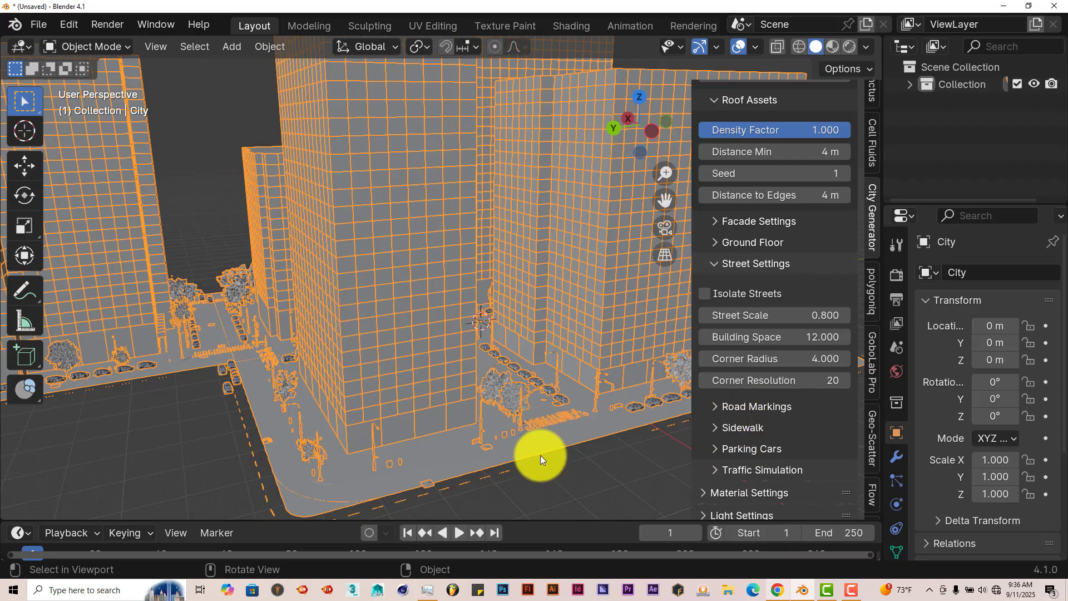
Step: Examine the street between the towers up close, including its parked cars, trees, street lamps and crosswalks
{"action": "scroll", "coordinate": [540, 455], "scroll_direction": "up", "scroll_amount": 1}
{"action": "left_click_drag", "start_coordinate": [659, 207], "coordinate": [468, 440]}
{"action": "scroll", "coordinate": [469, 439], "scroll_direction": "up", "scroll_amount": 2}
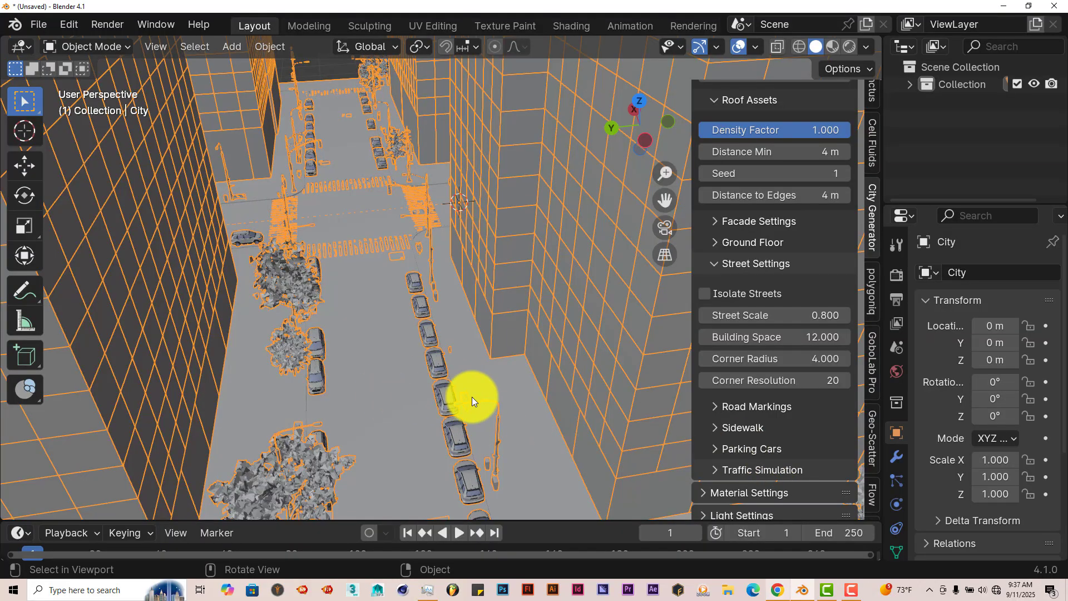
{"action": "scroll", "coordinate": [375, 441], "scroll_direction": "up", "scroll_amount": 1}
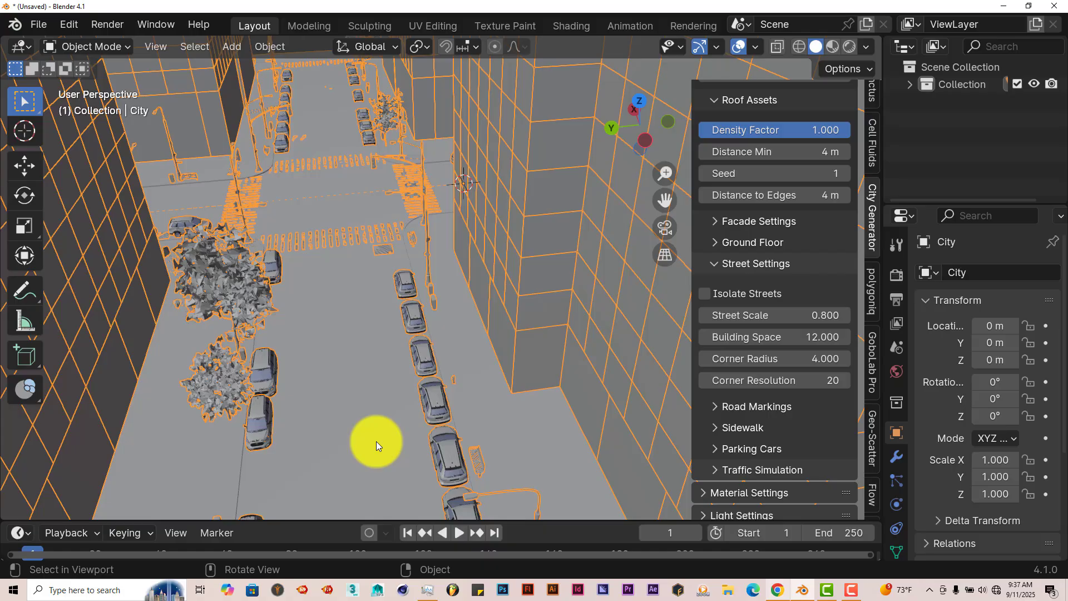
{"action": "middle_click_drag", "start_coordinate": [376, 441], "coordinate": [421, 481]}
{"action": "scroll", "coordinate": [420, 481], "scroll_direction": "down", "scroll_amount": 8}
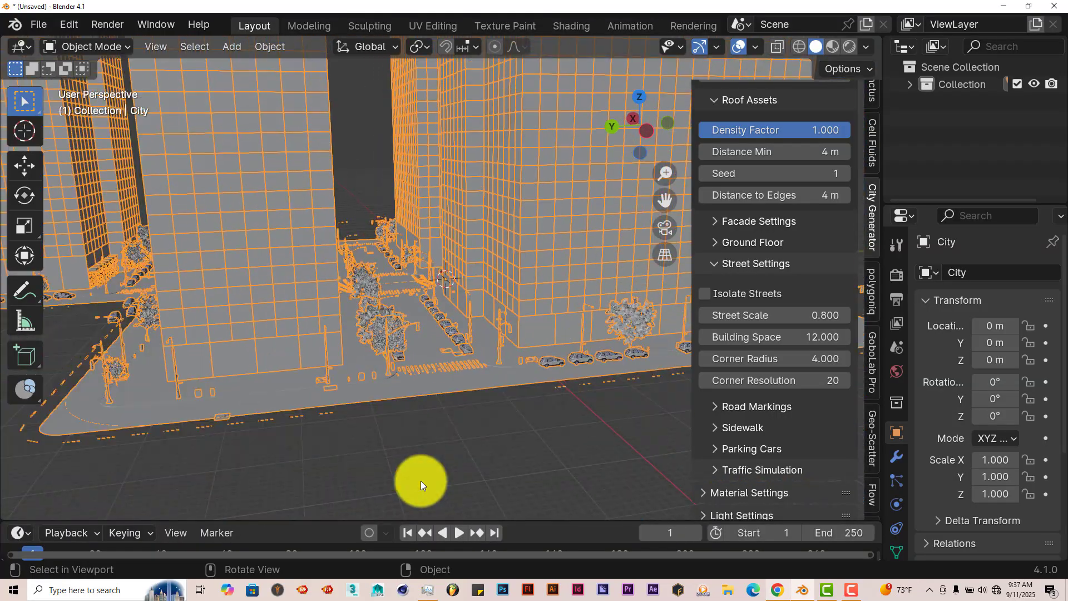
{"action": "left_click_drag", "start_coordinate": [662, 200], "coordinate": [424, 333]}
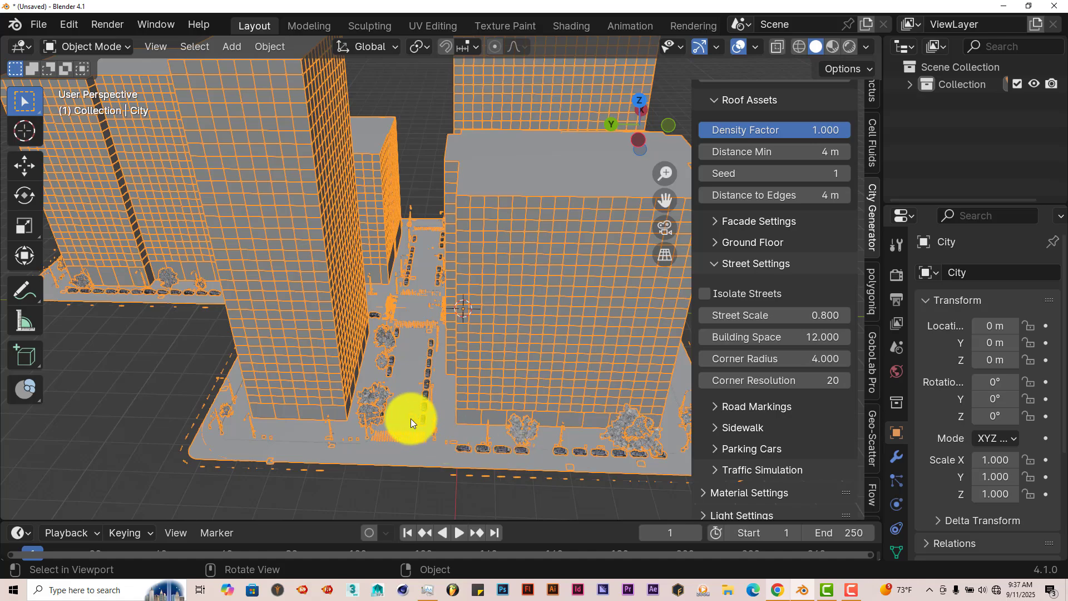
{"action": "middle_click_drag", "start_coordinate": [410, 418], "coordinate": [449, 351]}
{"action": "scroll", "coordinate": [485, 372], "scroll_direction": "up", "scroll_amount": 5}
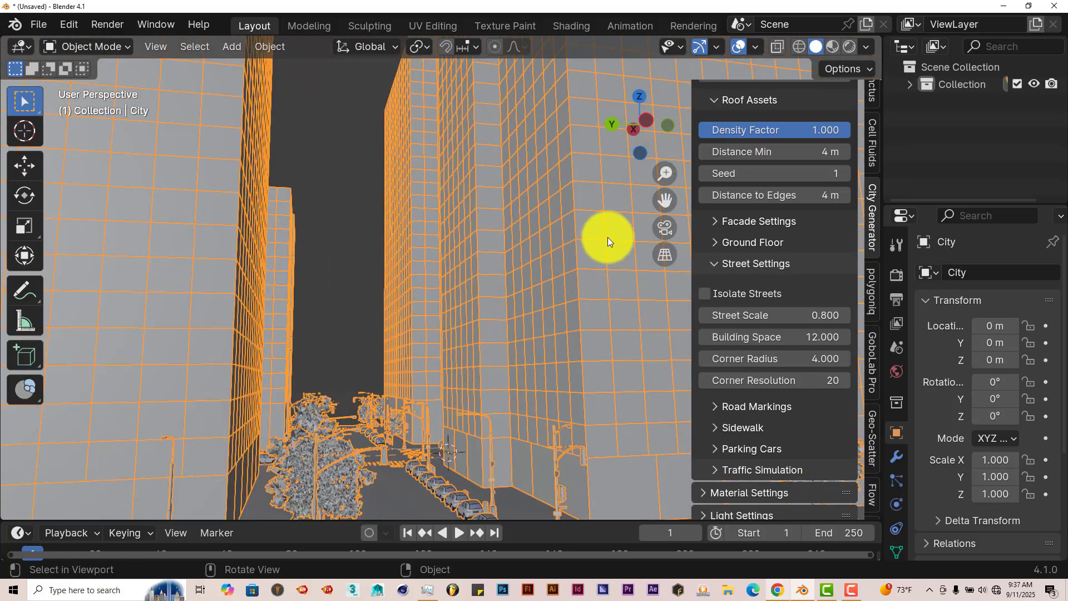
{"action": "middle_click_drag", "start_coordinate": [666, 200], "coordinate": [486, 468]}
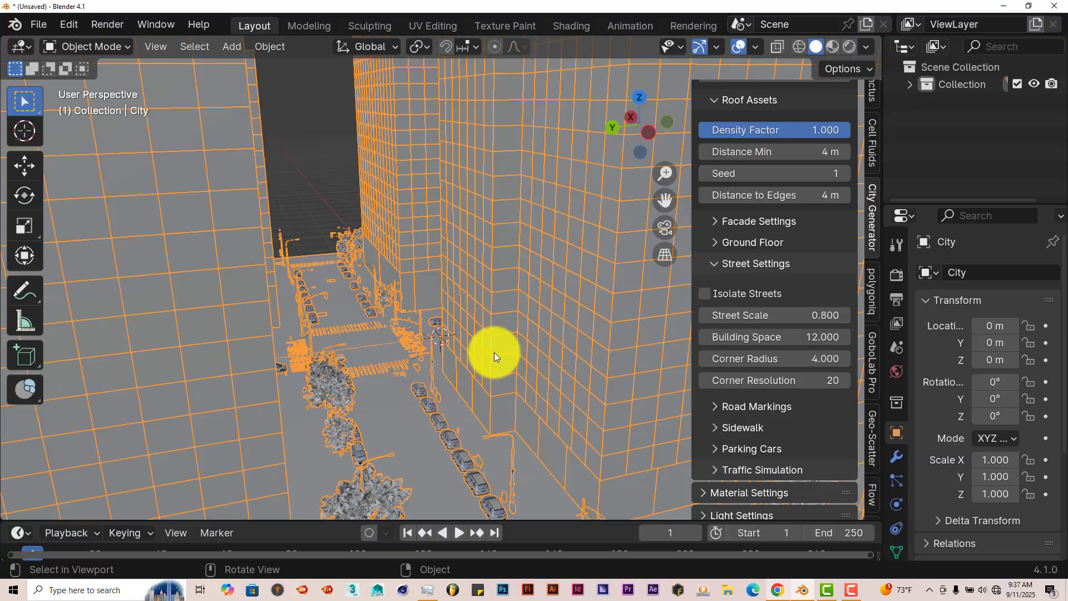
{"action": "scroll", "coordinate": [440, 360], "scroll_direction": "down", "scroll_amount": 4}
{"action": "middle_click_drag", "start_coordinate": [394, 385], "coordinate": [405, 380]}
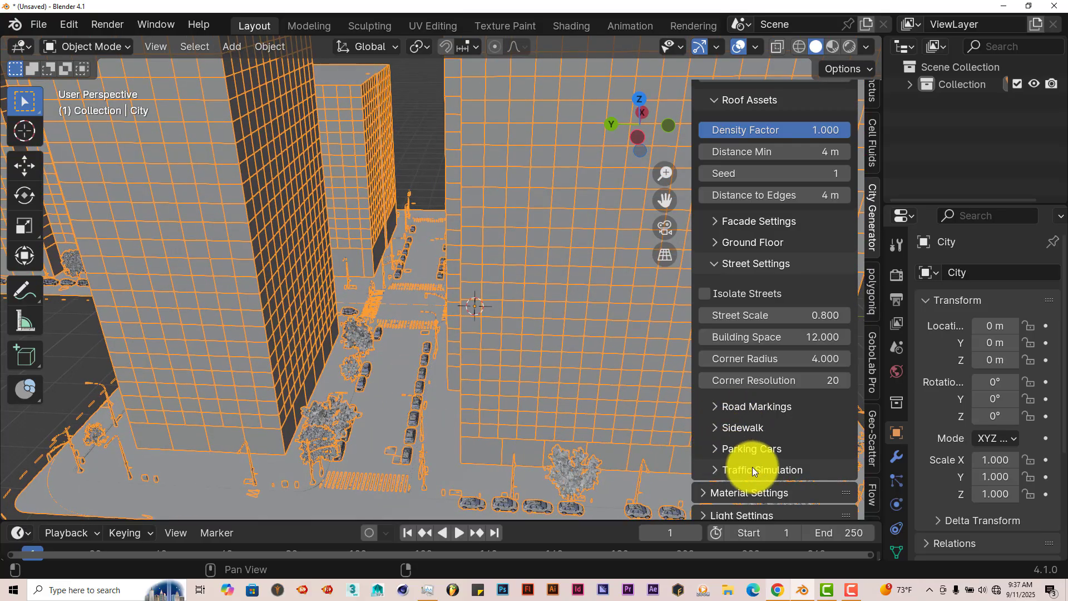
Step: Expand the Traffic Simulation options under Street Settings to review them, and collapse them again
{"action": "scroll", "coordinate": [738, 476], "scroll_direction": "down", "scroll_amount": 1}
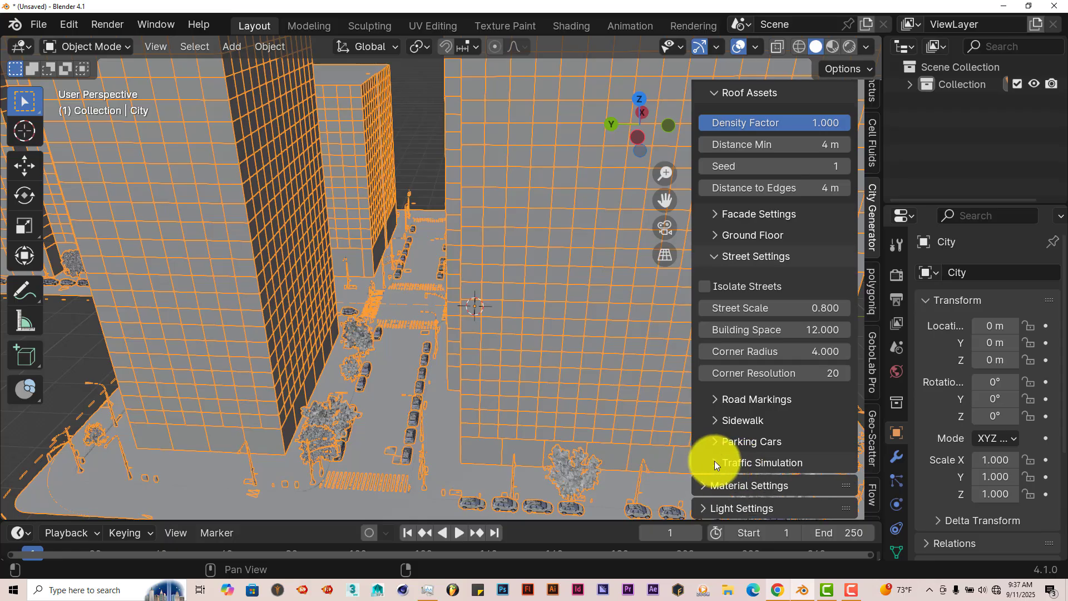
{"action": "left_click", "coordinate": [715, 462]}
{"action": "scroll", "coordinate": [717, 479], "scroll_direction": "down", "scroll_amount": 5}
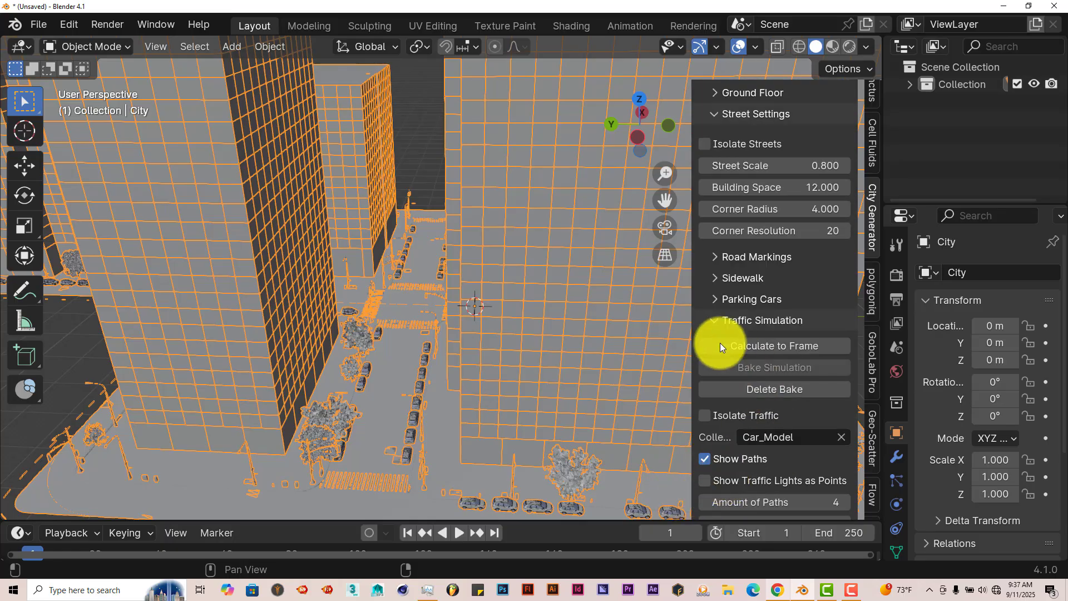
{"action": "left_click", "coordinate": [714, 321]}
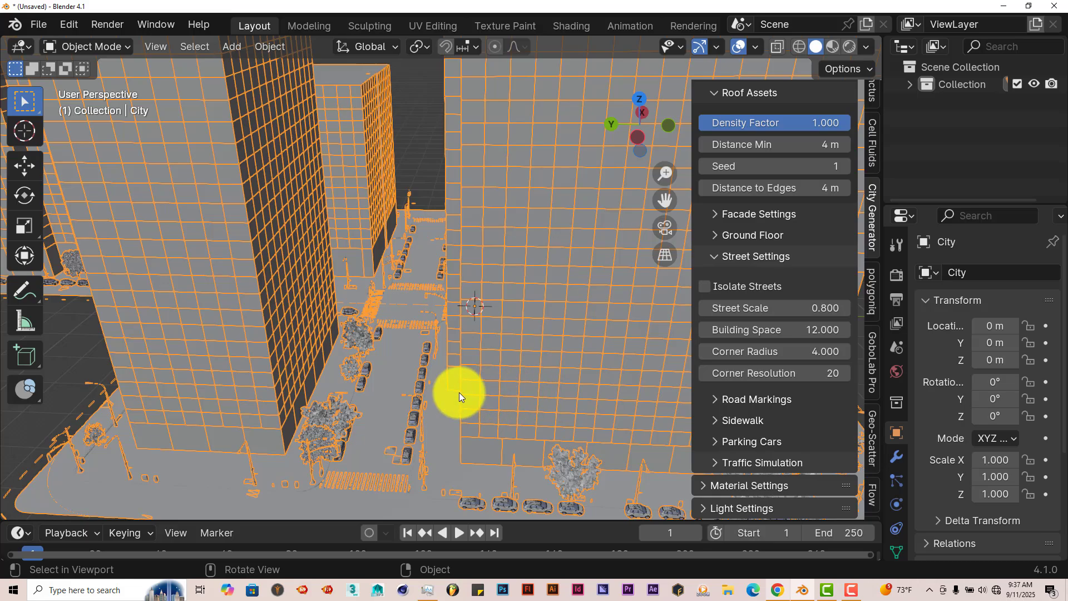
{"action": "middle_click_drag", "start_coordinate": [479, 391], "coordinate": [484, 388]}
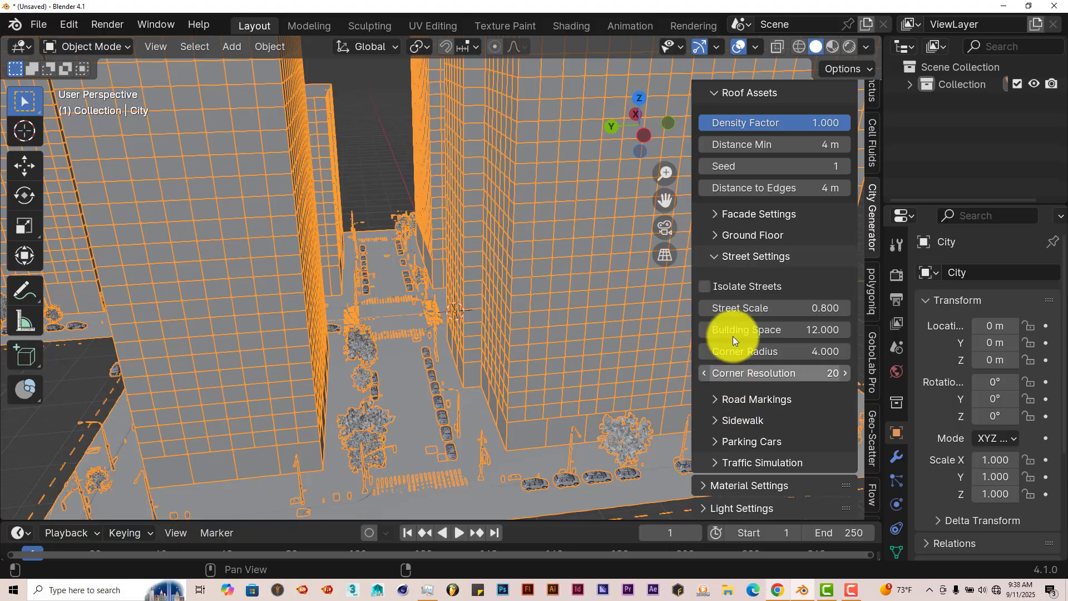
Step: Collapse Street Settings and Roof Assets, and expand Material Settings to review the Road Material options
{"action": "left_click", "coordinate": [716, 256]}
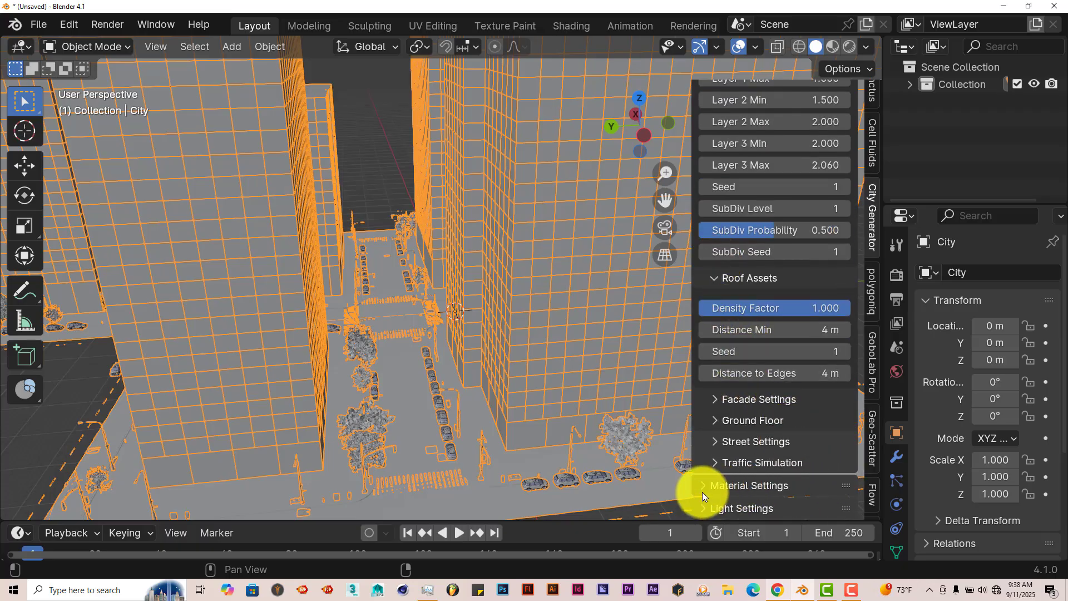
{"action": "left_click", "coordinate": [716, 283]}
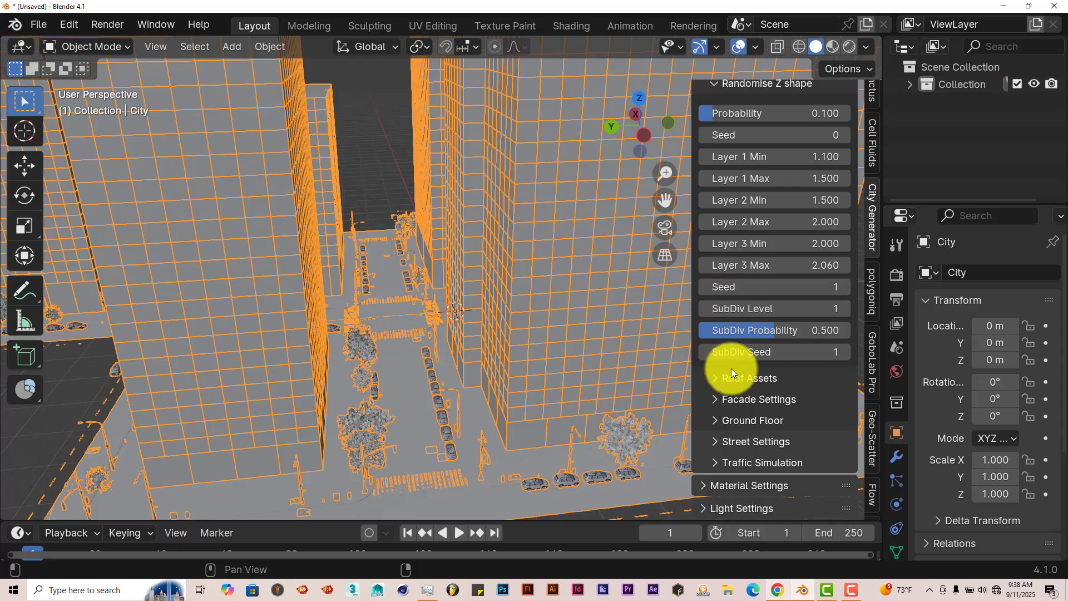
{"action": "left_click", "coordinate": [697, 485]}
{"action": "scroll", "coordinate": [746, 465], "scroll_direction": "down", "scroll_amount": 4}
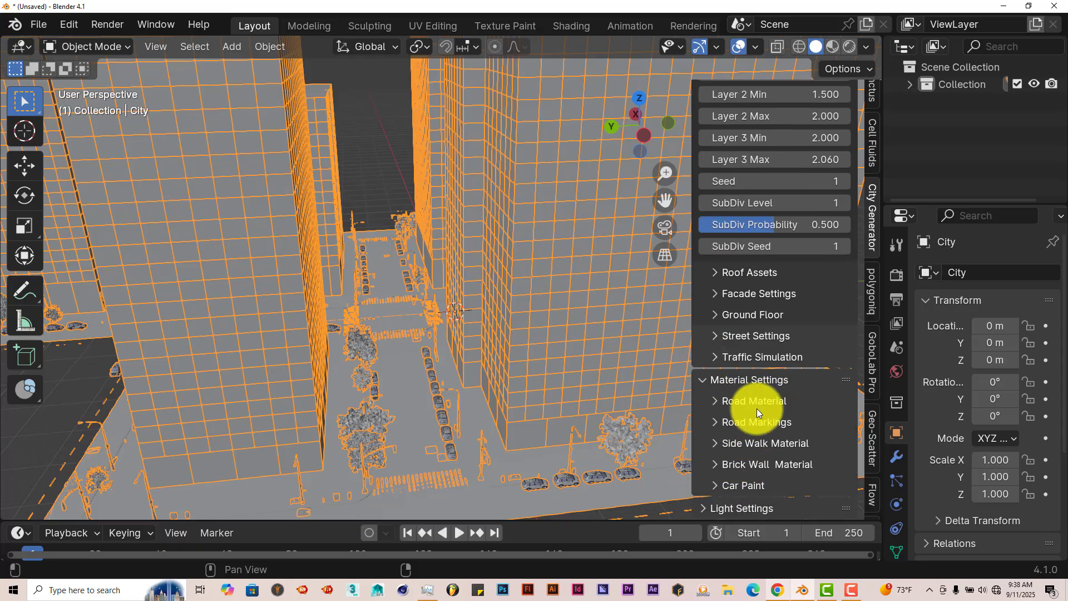
{"action": "left_click", "coordinate": [718, 402]}
{"action": "scroll", "coordinate": [768, 423], "scroll_direction": "down", "scroll_amount": 3}
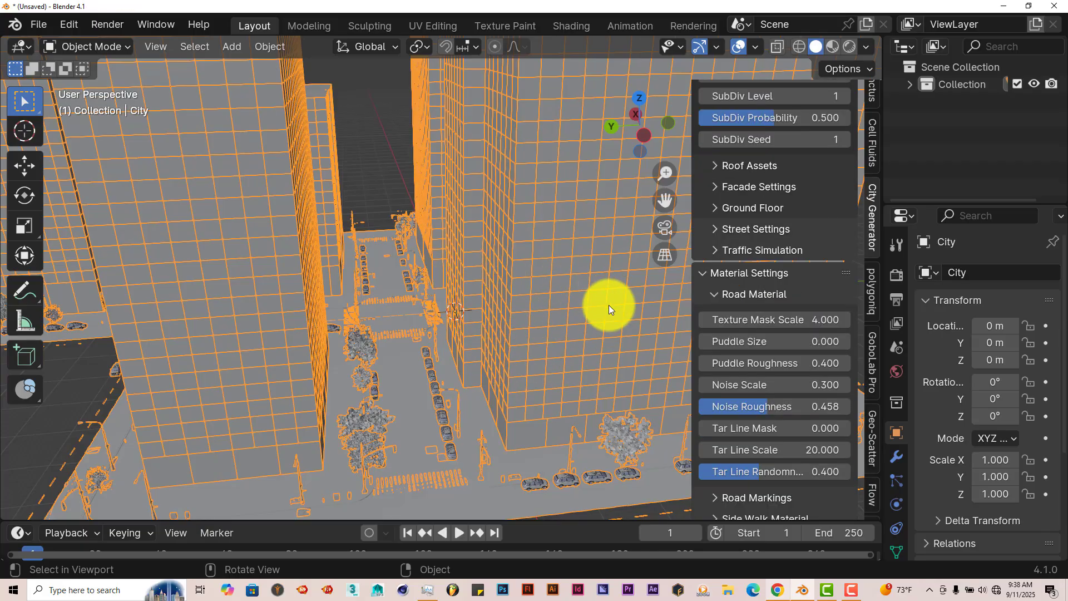
{"action": "scroll", "coordinate": [608, 305], "scroll_direction": "down", "scroll_amount": 1}
{"action": "middle_click_drag", "start_coordinate": [603, 315], "coordinate": [599, 310]}
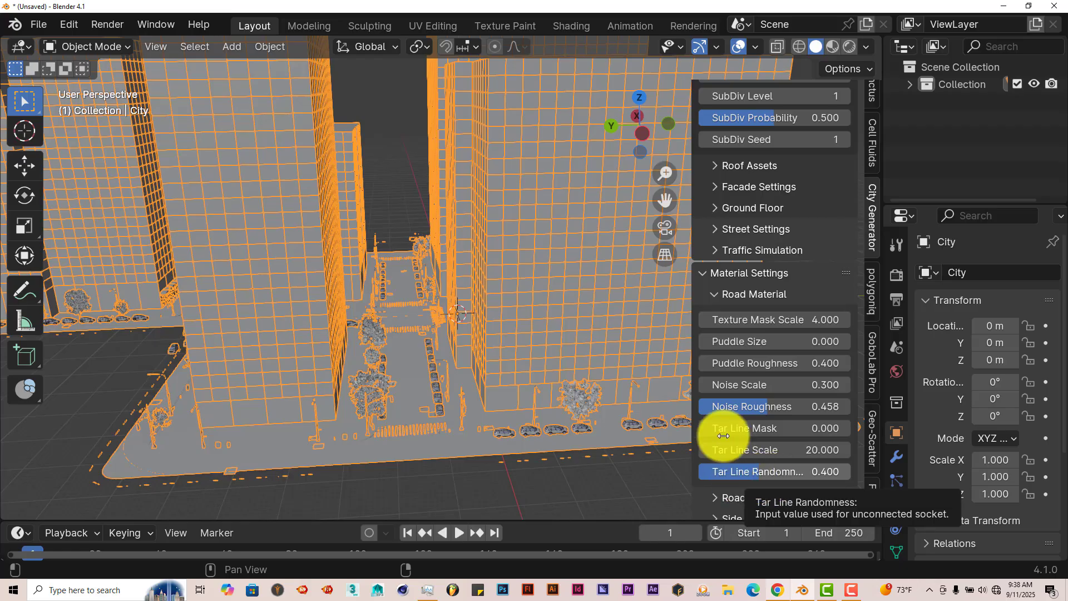
Step: Expand the Car Paint color ramp under Material Settings
{"action": "left_click", "coordinate": [704, 278]}
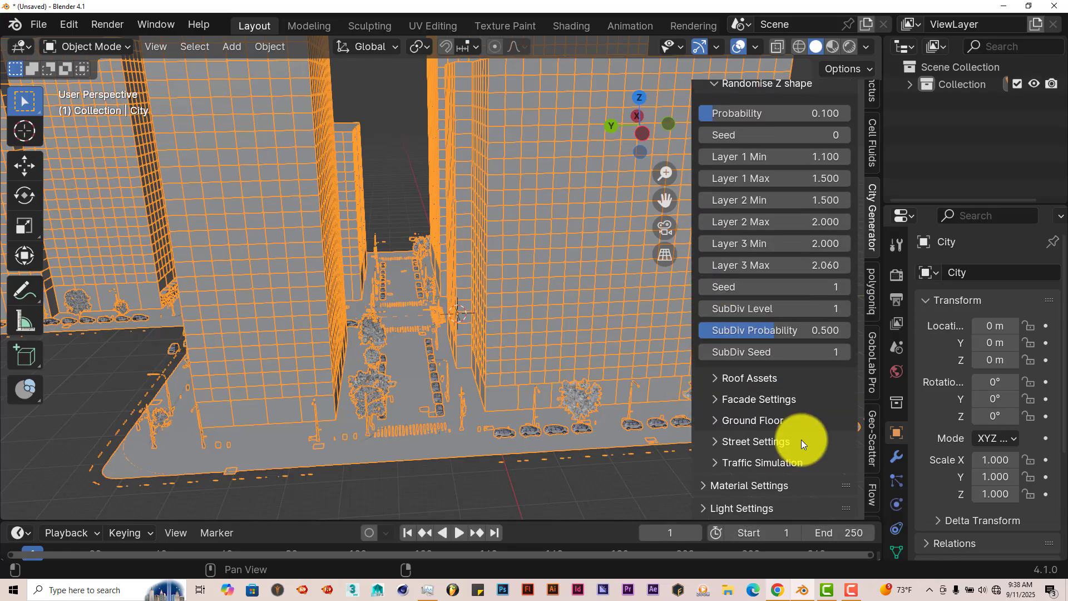
{"action": "left_click", "coordinate": [712, 483]}
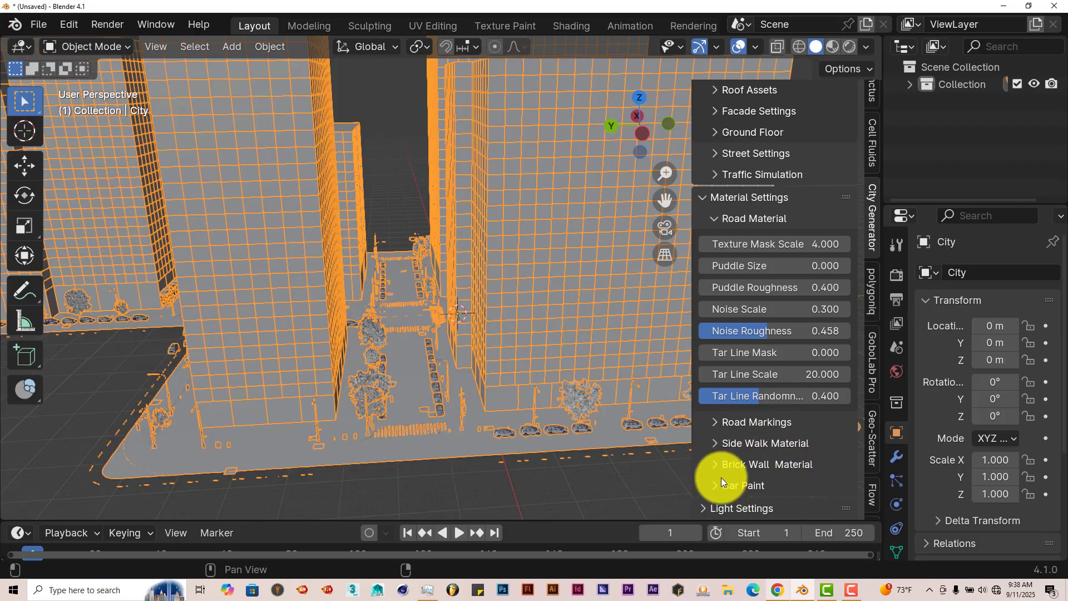
{"action": "scroll", "coordinate": [612, 458], "scroll_direction": "down", "scroll_amount": 5}
{"action": "left_click", "coordinate": [773, 483]}
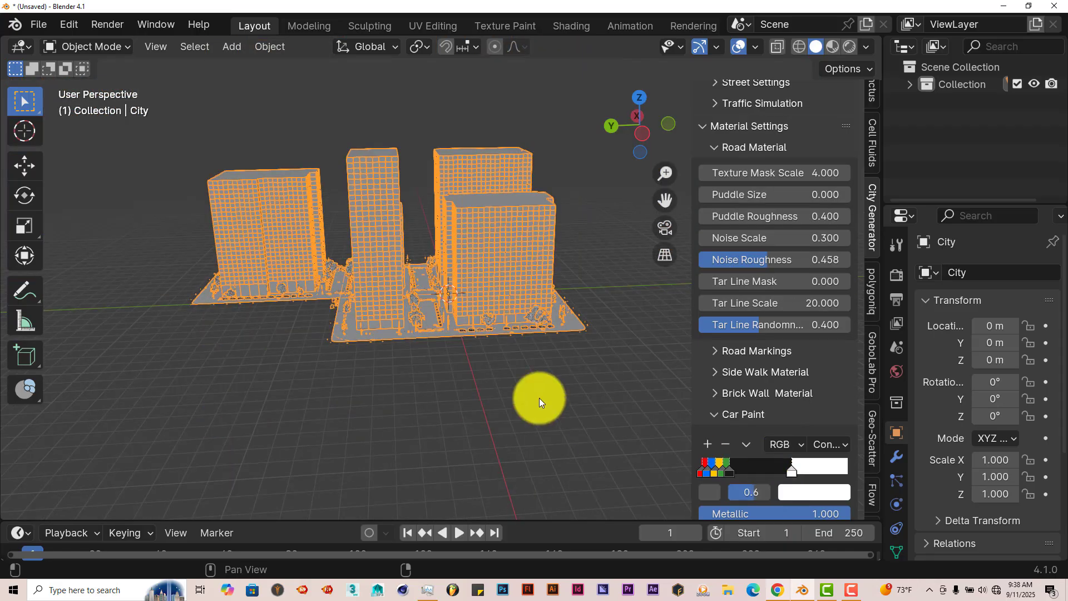
{"action": "scroll", "coordinate": [443, 354], "scroll_direction": "up", "scroll_amount": 6}
{"action": "scroll", "coordinate": [765, 437], "scroll_direction": "down", "scroll_amount": 3}
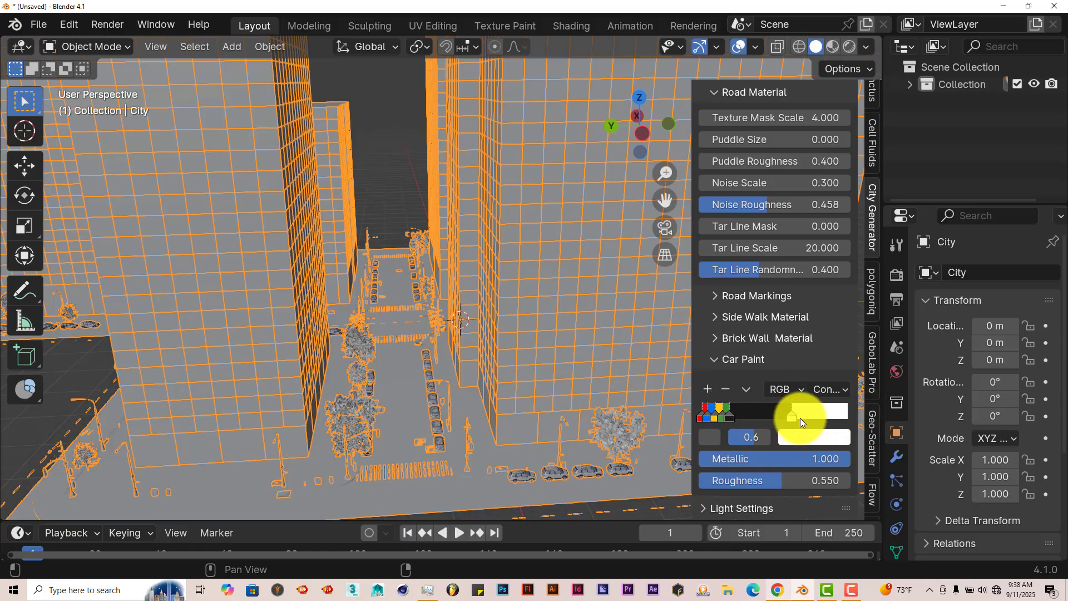
Step: Spread out the Car Paint color stops, placing yellow at about 0.1, green at 0.3, black at 0.5 and white at 0.7
{"action": "left_click_drag", "start_coordinate": [800, 416], "coordinate": [813, 418]}
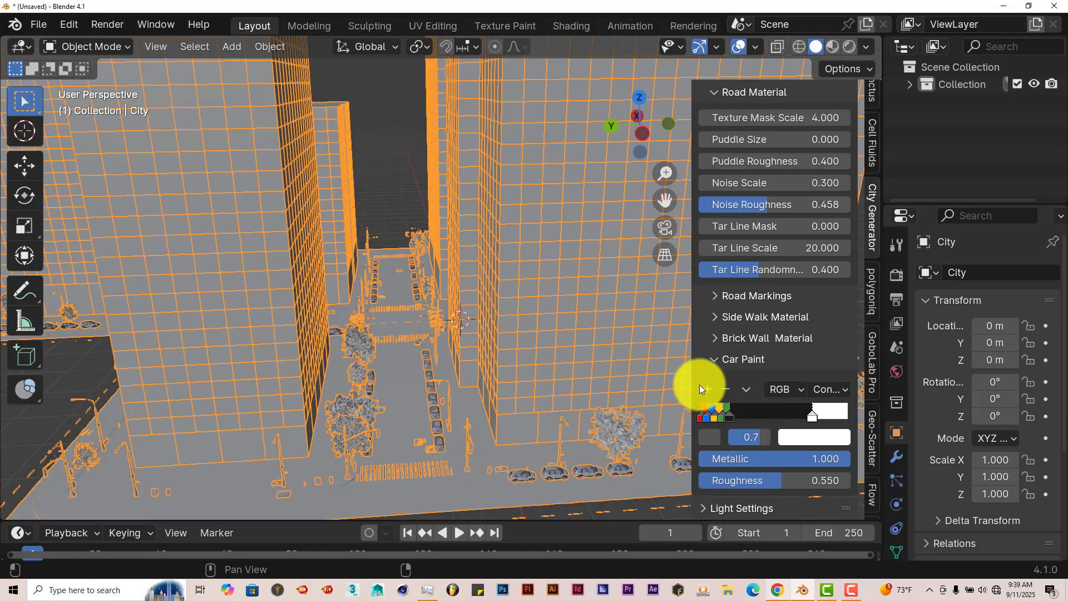
{"action": "mouse_move", "coordinate": [729, 418]}
{"action": "left_mouse_down"}
{"action": "mouse_move", "coordinate": [778, 421]}
{"action": "mouse_move", "coordinate": [716, 418]}
{"action": "mouse_move", "coordinate": [729, 419]}
{"action": "left_mouse_up"}
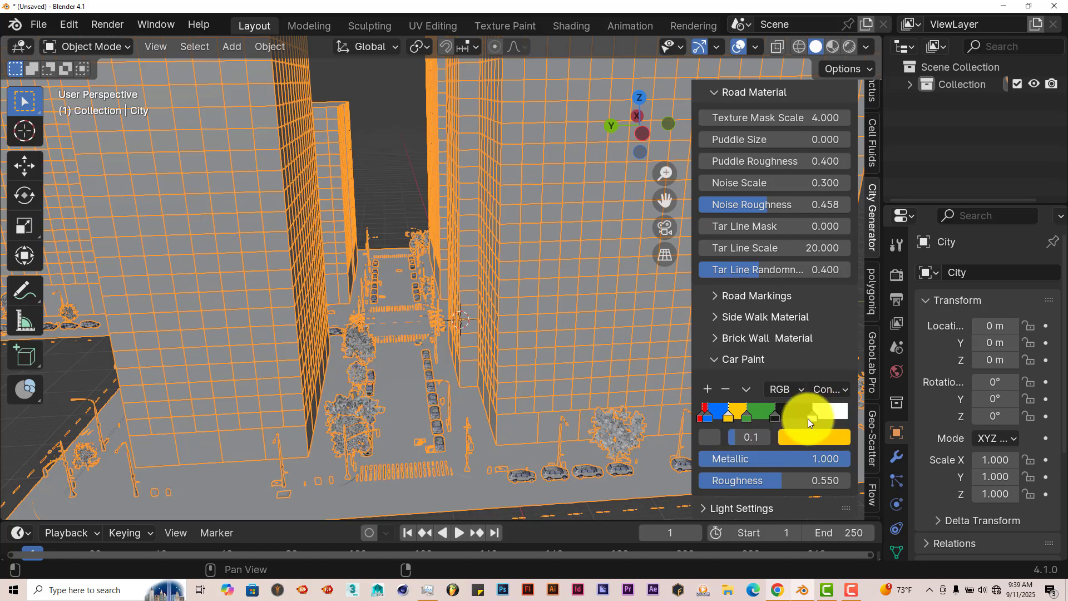
{"action": "left_click_drag", "start_coordinate": [811, 418], "coordinate": [793, 422]}
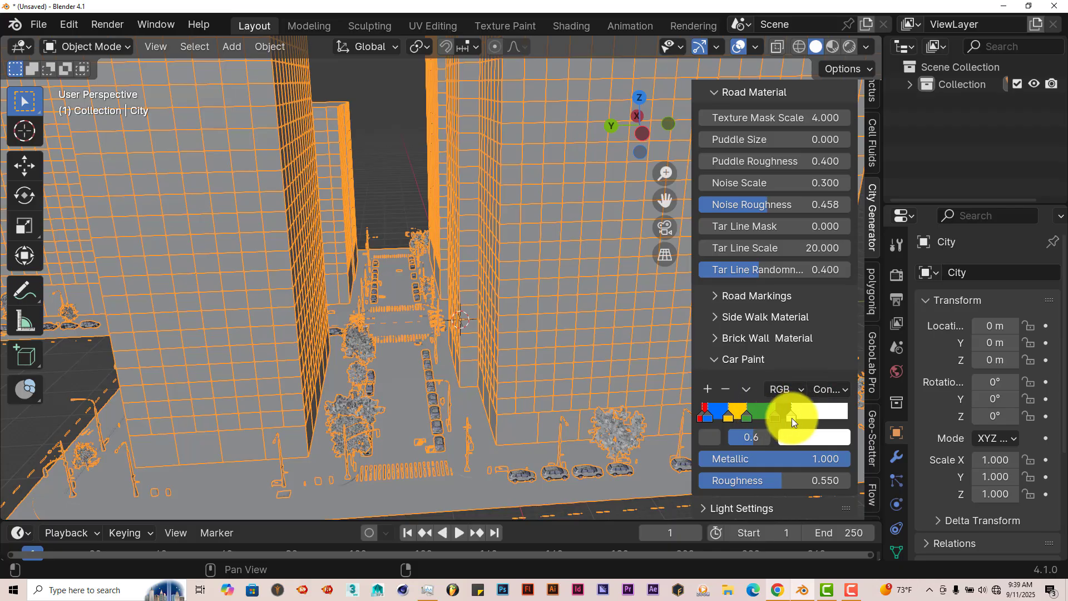
{"action": "left_click_drag", "start_coordinate": [792, 418], "coordinate": [818, 415]}
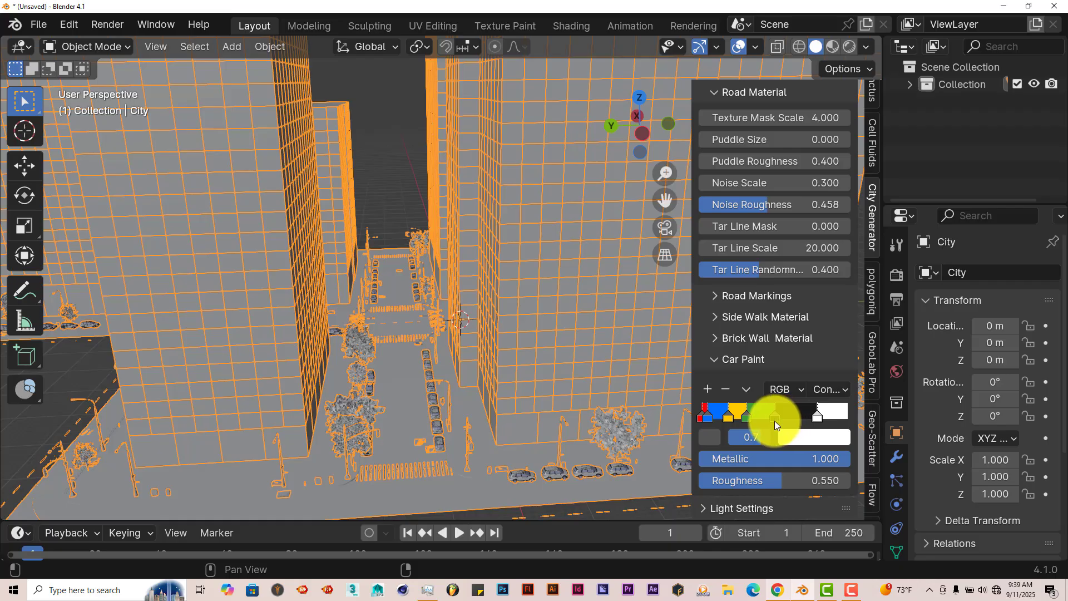
{"action": "left_click_drag", "start_coordinate": [771, 418], "coordinate": [783, 418]}
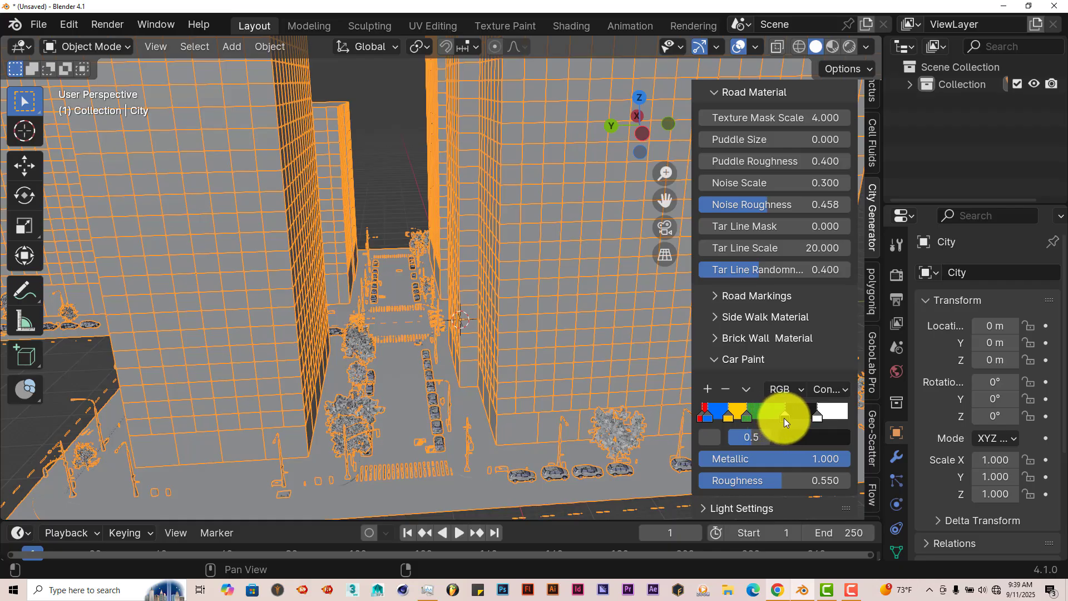
{"action": "left_click", "coordinate": [755, 418]}
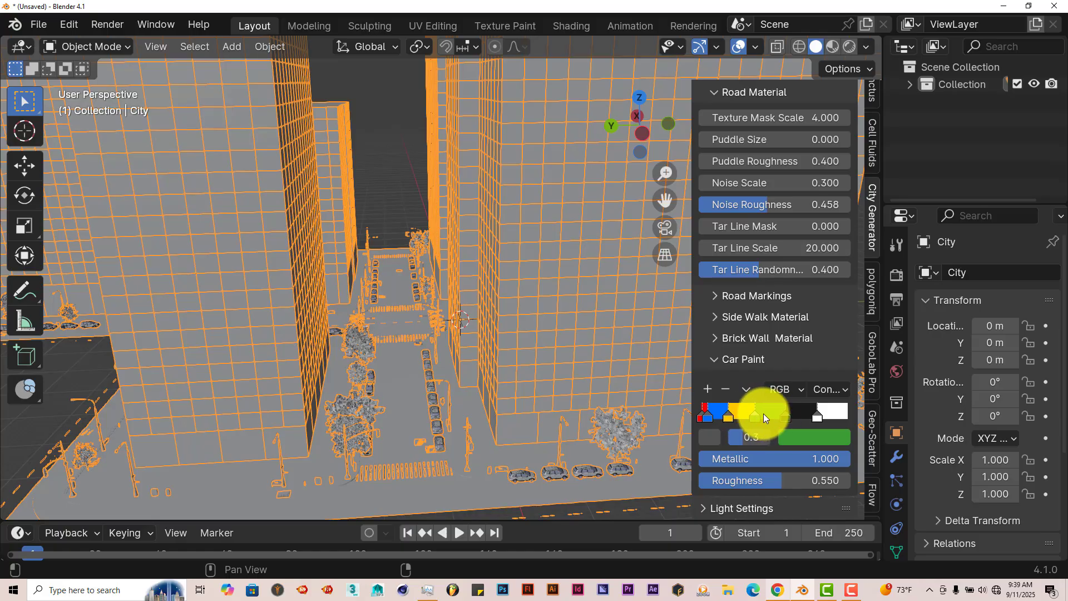
Step: Recolor the green Car Paint stop to olive yellow with hue 0.162 and the blue stop to purple, and collapse Car Paint
{"action": "left_click", "coordinate": [797, 439]}
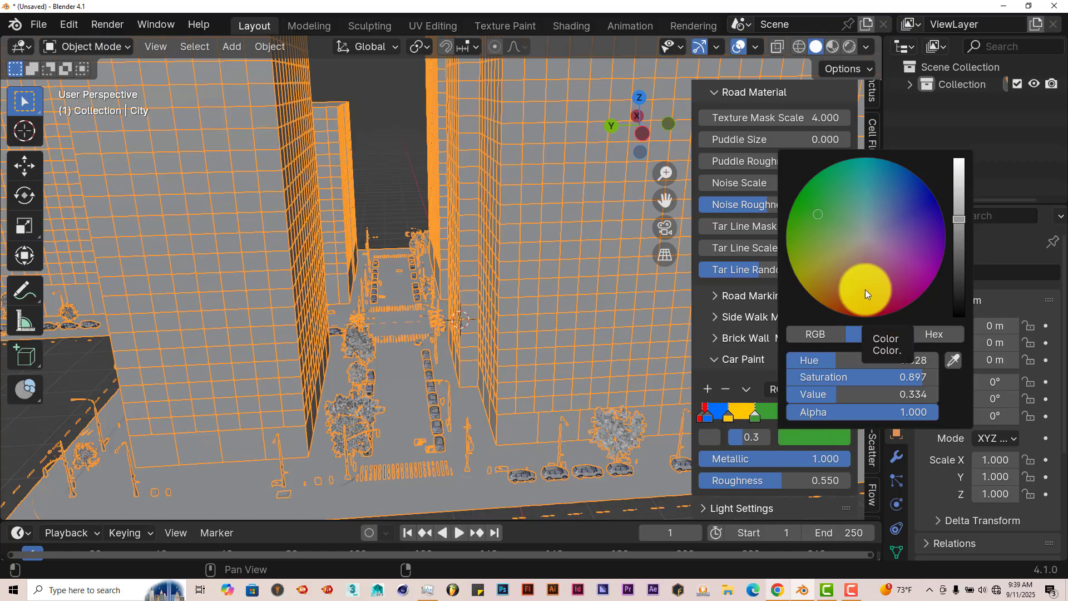
{"action": "left_click", "coordinate": [812, 269]}
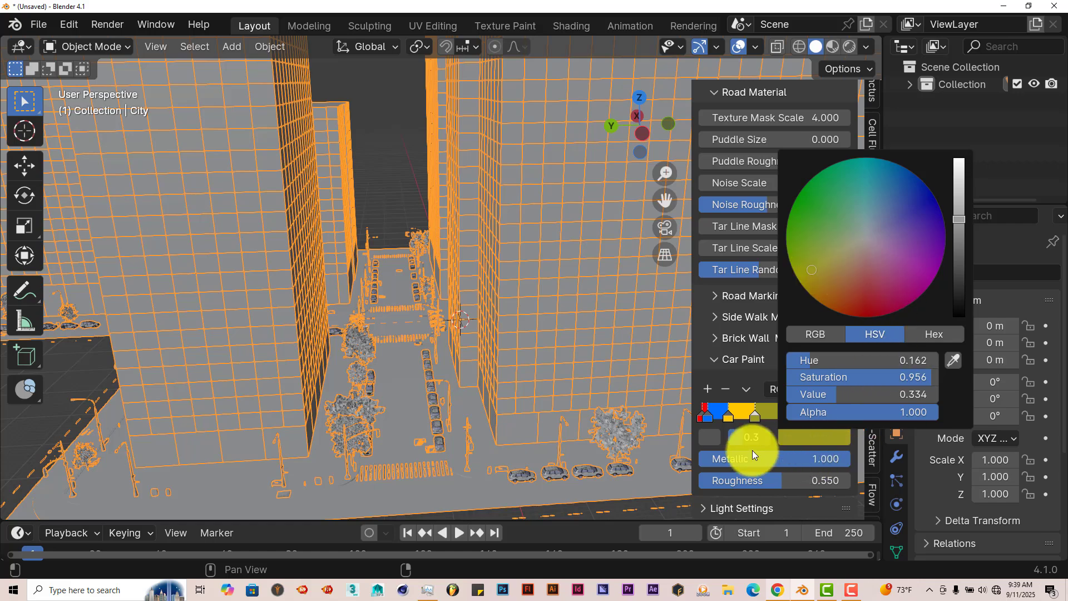
{"action": "left_click", "coordinate": [706, 416]}
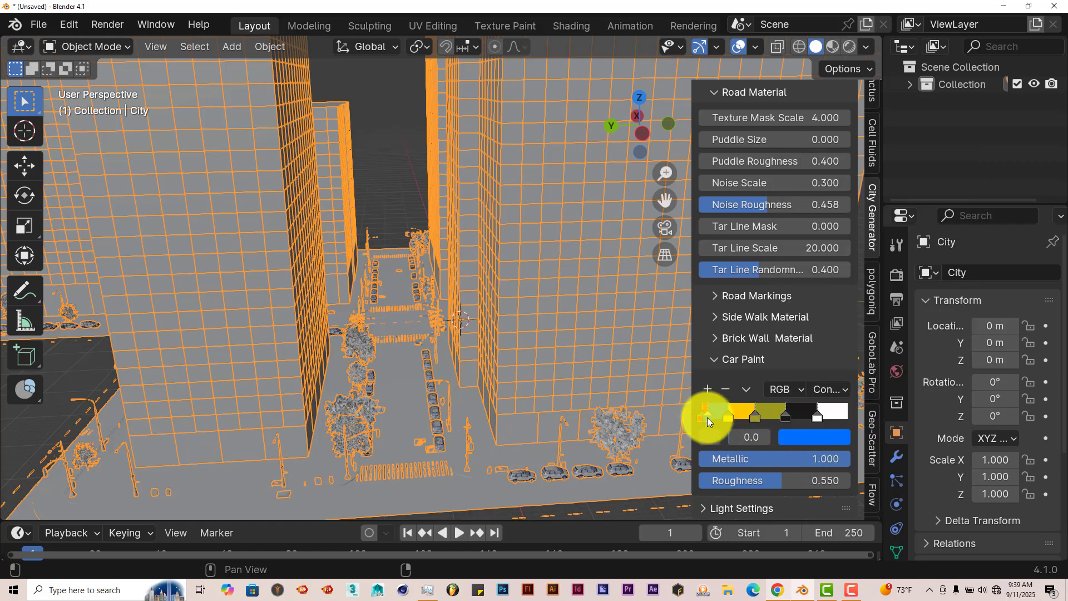
{"action": "left_click", "coordinate": [805, 438]}
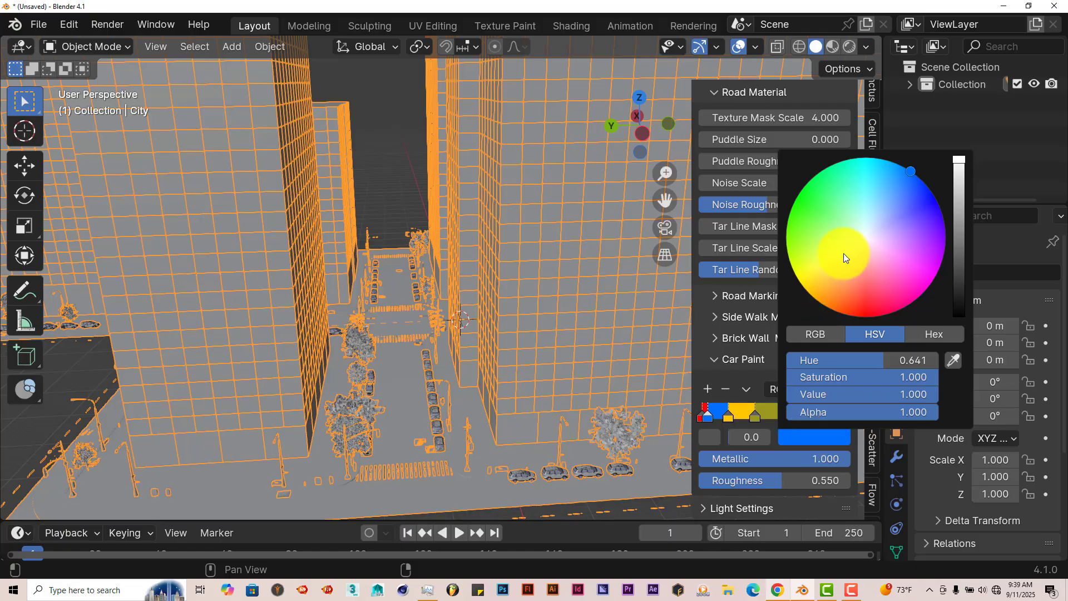
{"action": "left_click", "coordinate": [931, 243]}
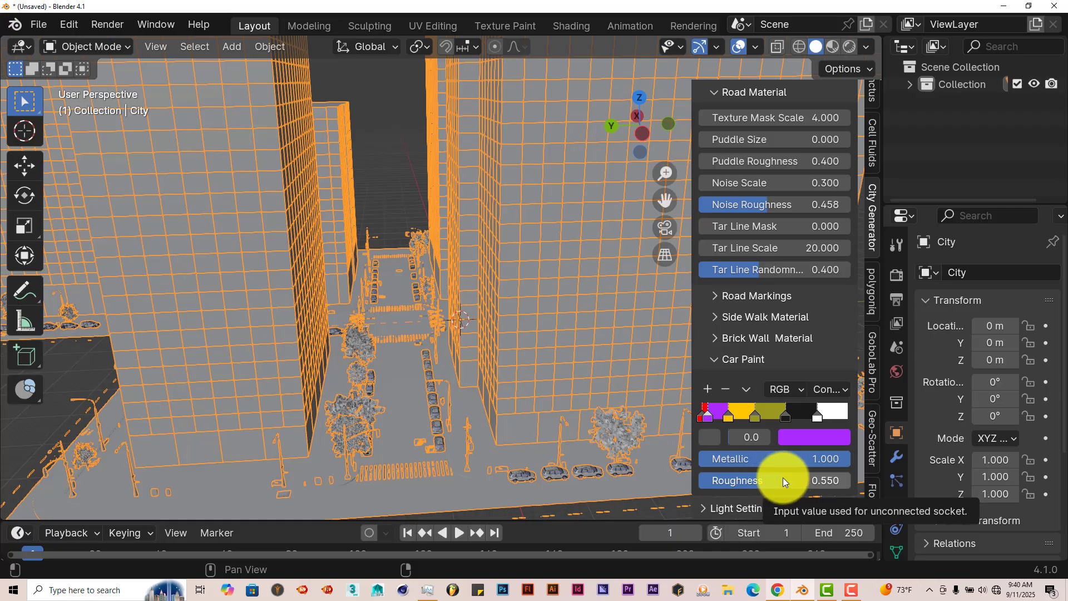
{"action": "left_click", "coordinate": [710, 359]}
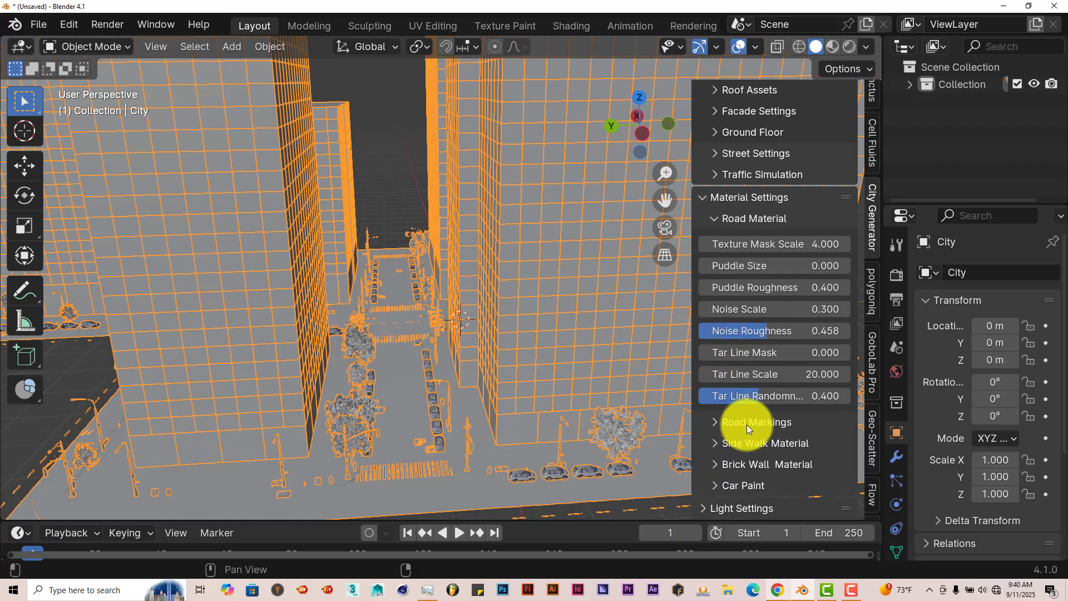
Step: Expand Light Settings and turn on Night Lights On for the city
{"action": "left_click", "coordinate": [706, 507]}
{"action": "scroll", "coordinate": [723, 482], "scroll_direction": "down", "scroll_amount": 5}
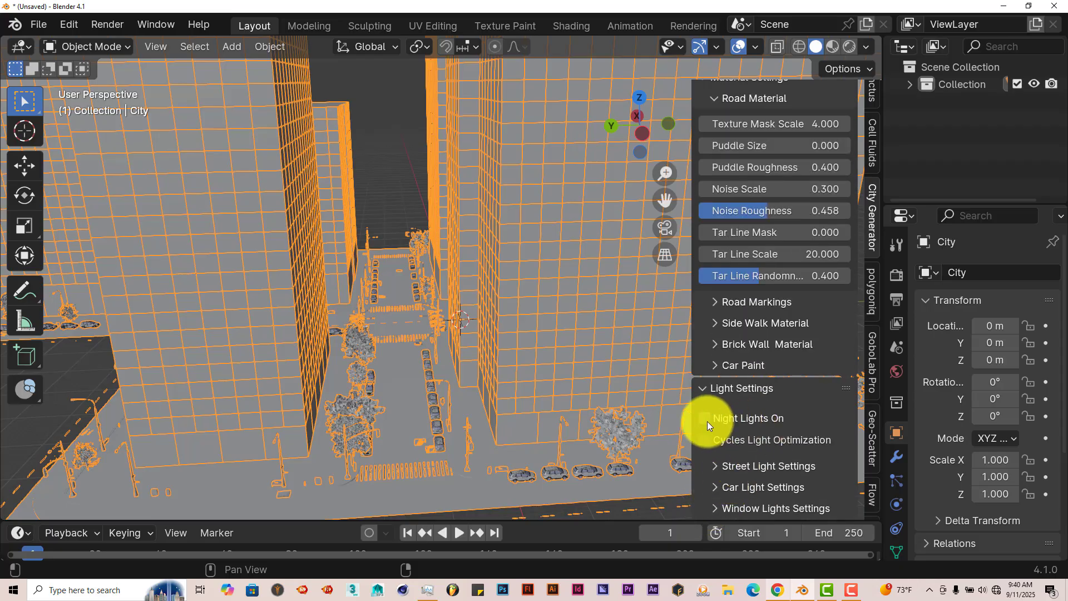
{"action": "scroll", "coordinate": [389, 382], "scroll_direction": "up", "scroll_amount": 2}
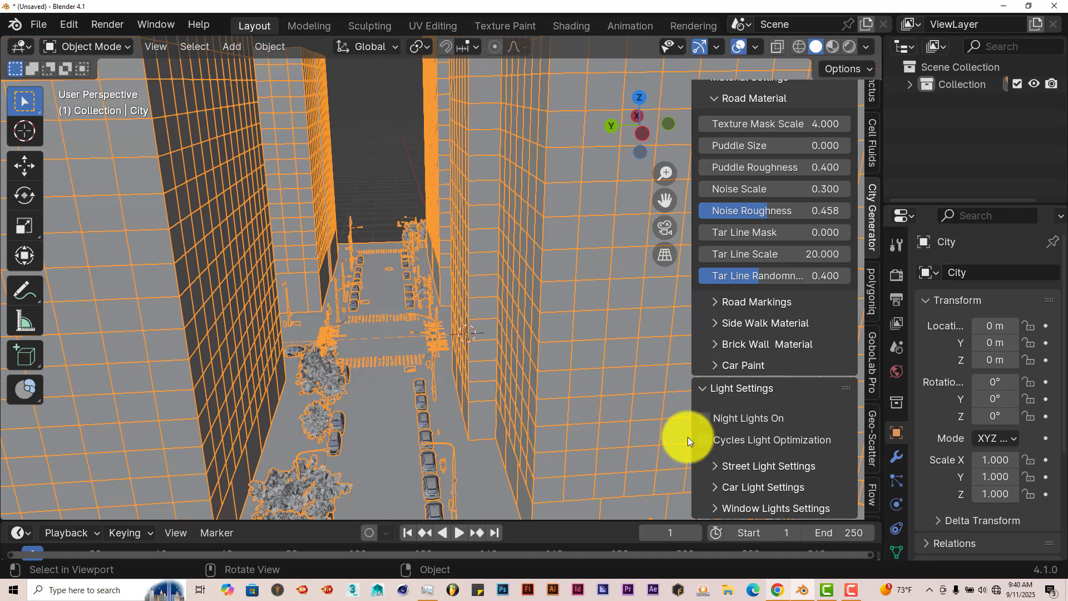
{"action": "left_click", "coordinate": [699, 418]}
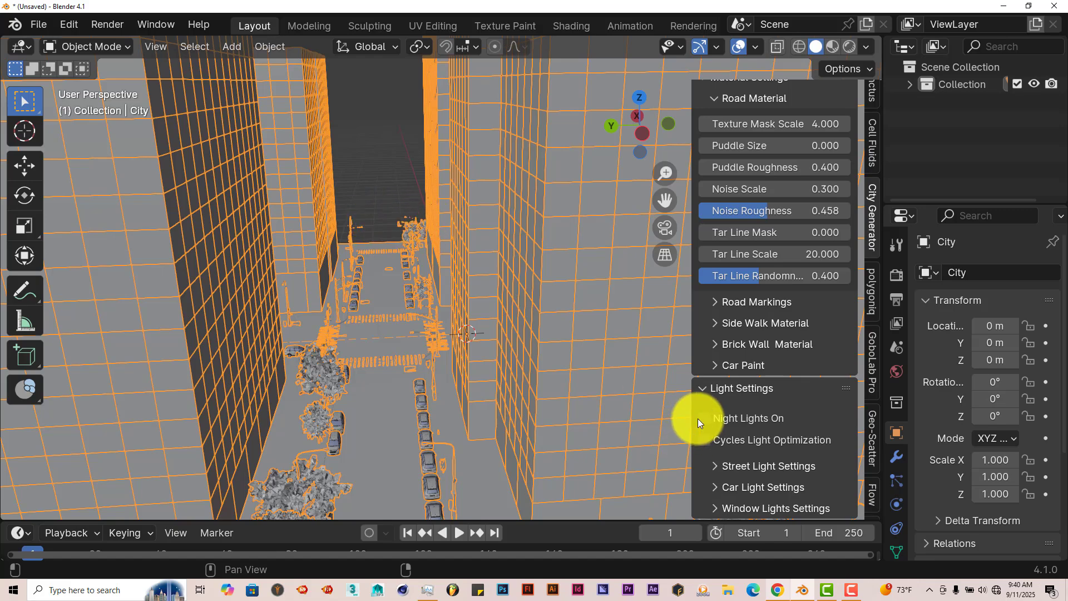
{"action": "left_click", "coordinate": [353, 235]}
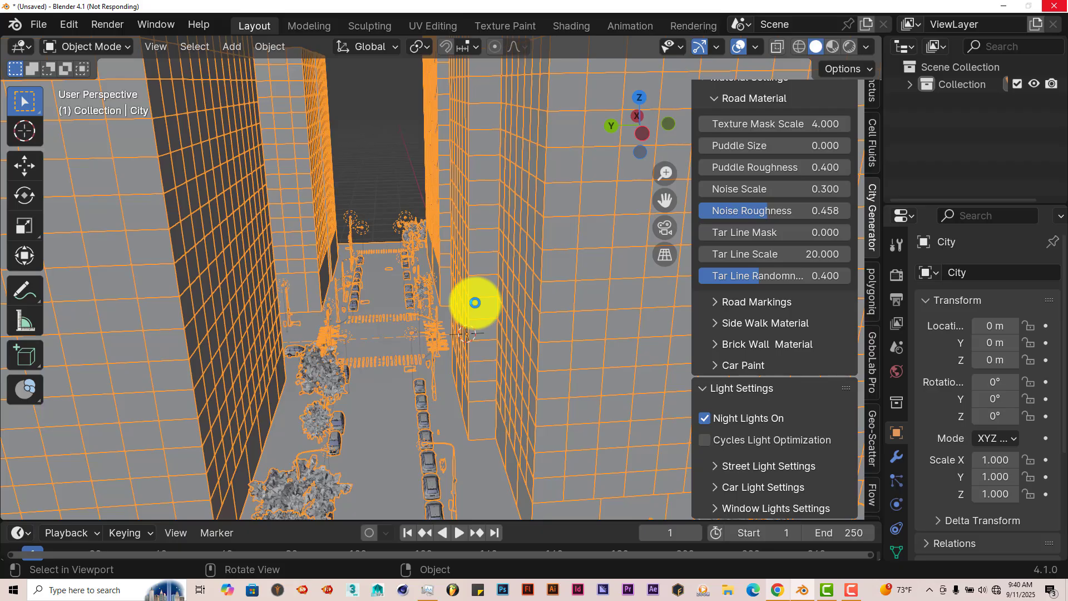
{"action": "scroll", "coordinate": [472, 313], "scroll_direction": "down", "scroll_amount": 3}
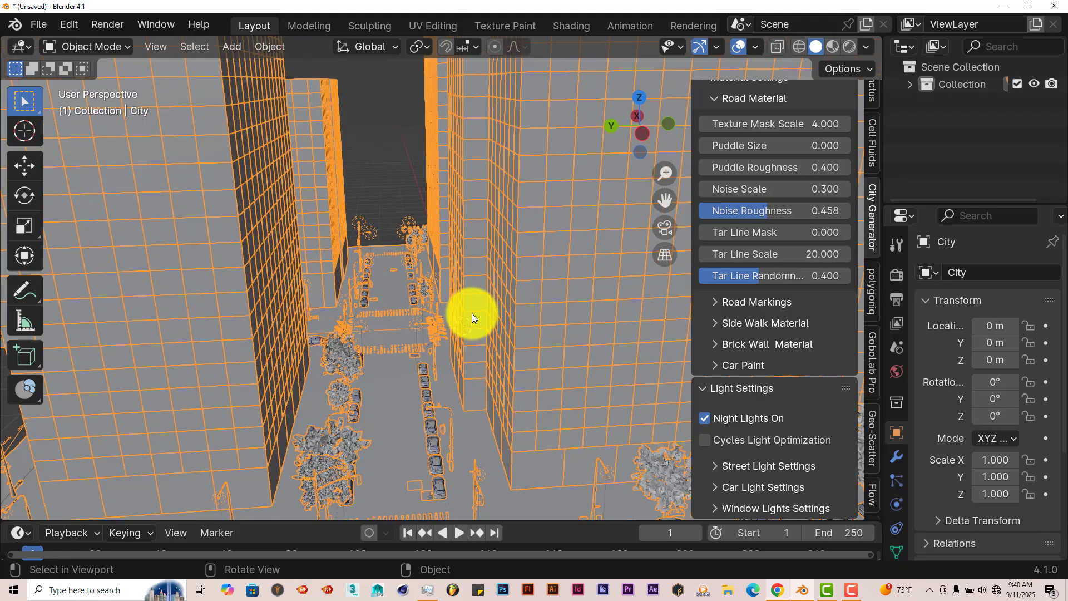
Step: Expand the Street Light Settings and Car Light Settings to review their color, spot size and strength options
{"action": "left_click", "coordinate": [718, 469]}
{"action": "scroll", "coordinate": [779, 422], "scroll_direction": "down", "scroll_amount": 5}
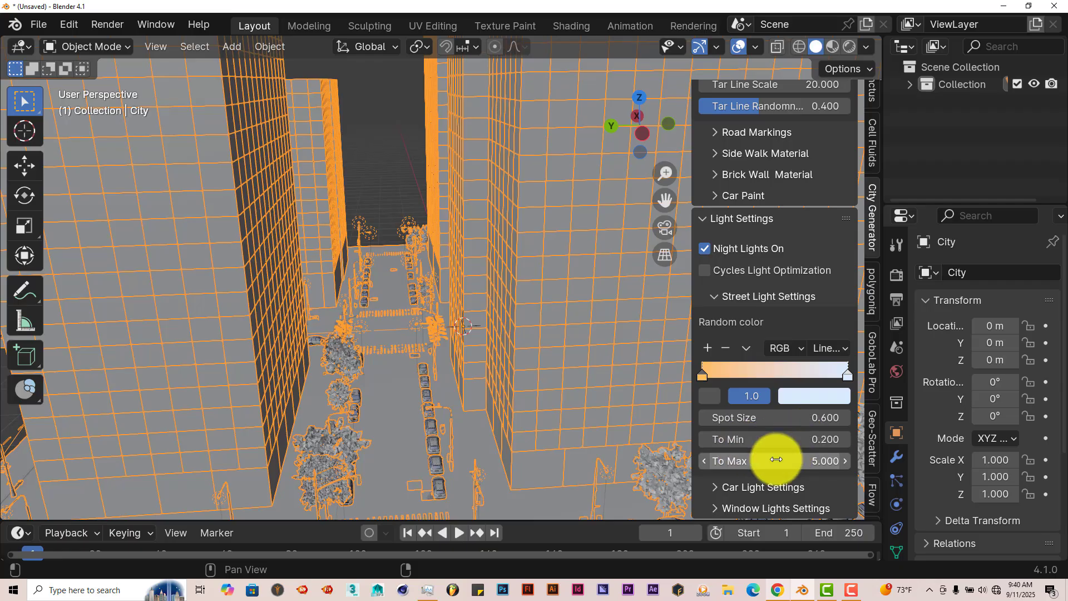
{"action": "left_click", "coordinate": [712, 489]}
{"action": "scroll", "coordinate": [723, 486], "scroll_direction": "down", "scroll_amount": 5}
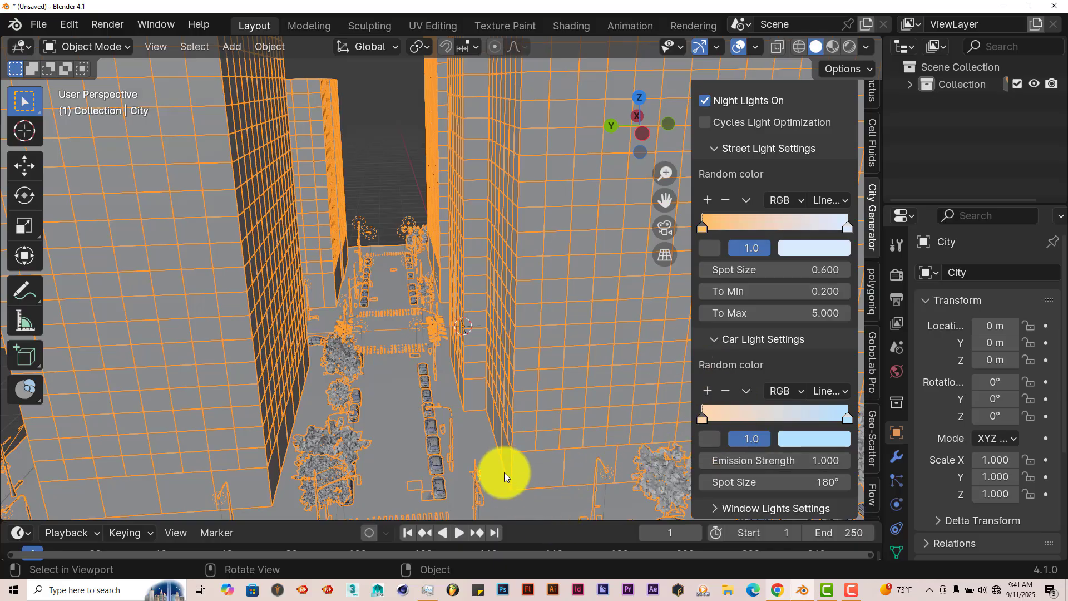
Step: Play the scene's animation while viewing the streets around the corner tower
{"action": "scroll", "coordinate": [421, 446], "scroll_direction": "down", "scroll_amount": 3}
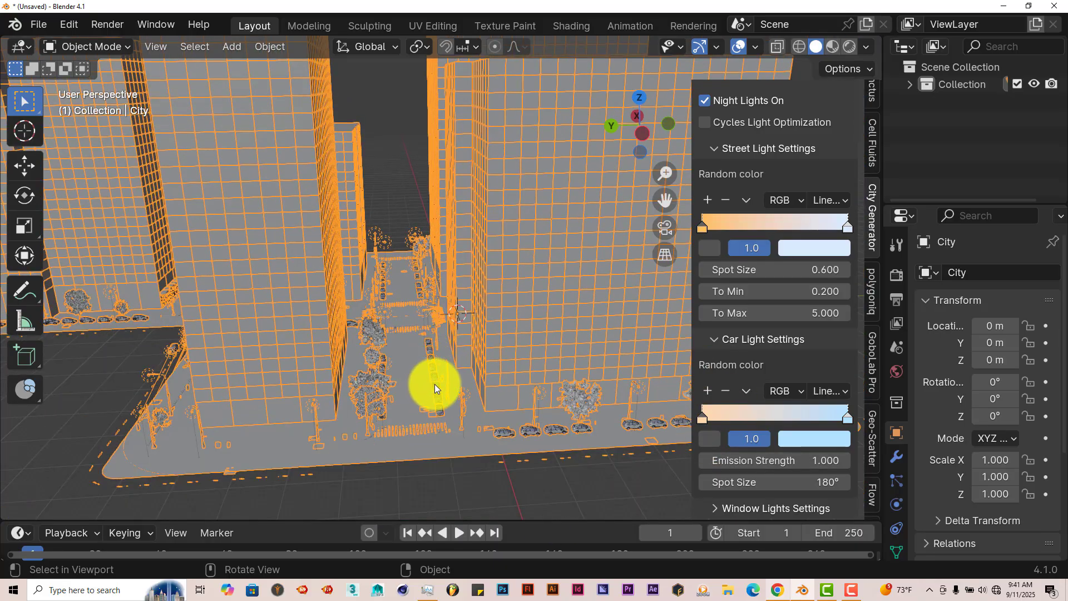
{"action": "middle_click_drag", "start_coordinate": [345, 405], "coordinate": [450, 419]}
{"action": "scroll", "coordinate": [484, 447], "scroll_direction": "down", "scroll_amount": 4}
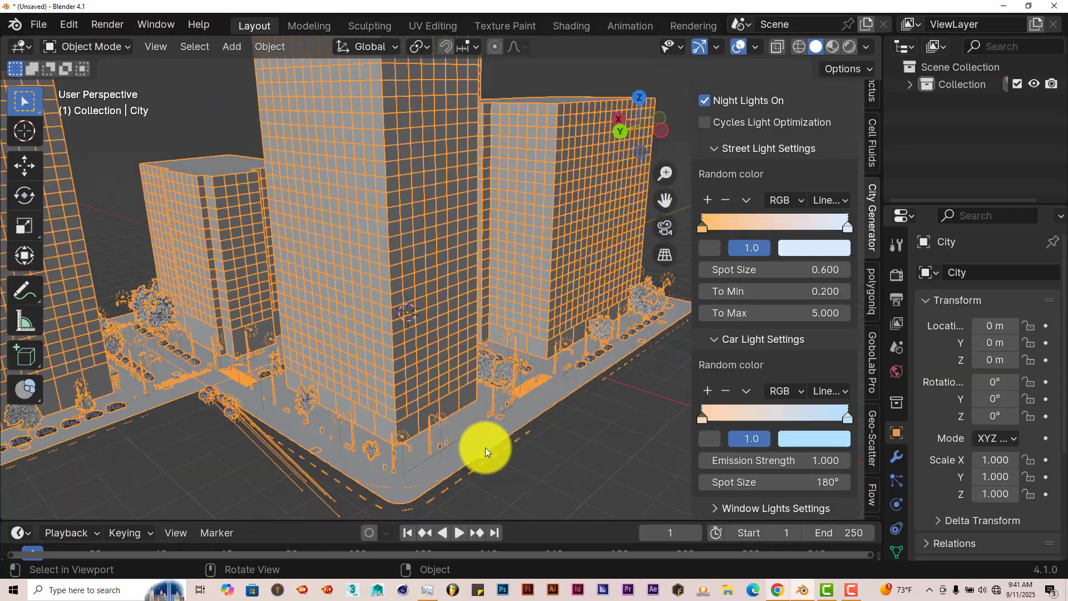
{"action": "left_click", "coordinate": [463, 532]}
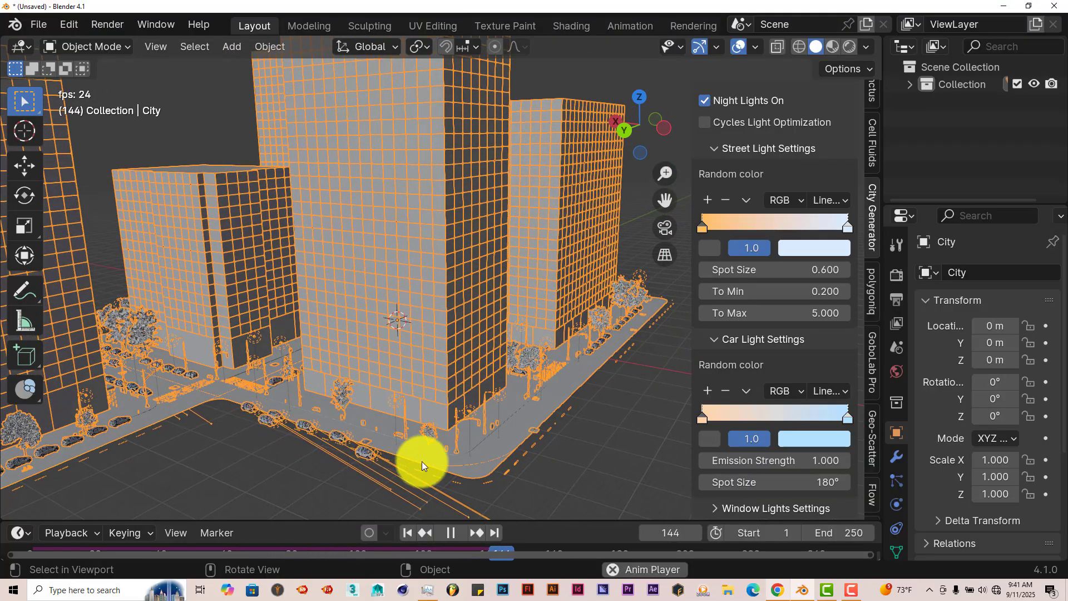
Step: Stop the animation and inspect the towers, sidewalks and parked cars around the street corner from several angles
{"action": "left_click", "coordinate": [451, 532]}
{"action": "middle_click_drag", "start_coordinate": [367, 441], "coordinate": [281, 421]}
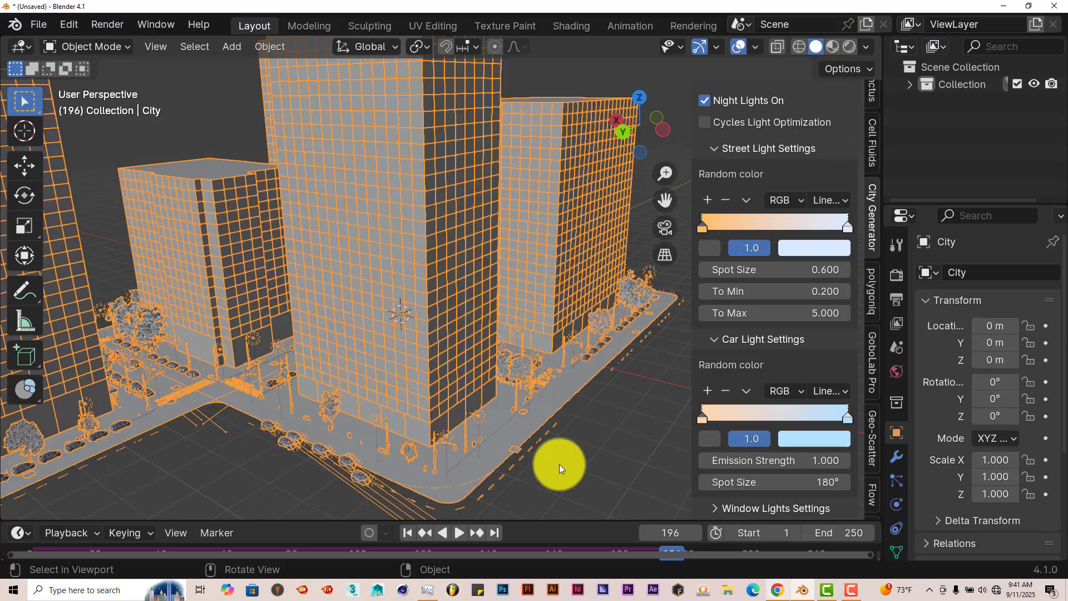
{"action": "middle_click_drag", "start_coordinate": [559, 464], "coordinate": [658, 421]}
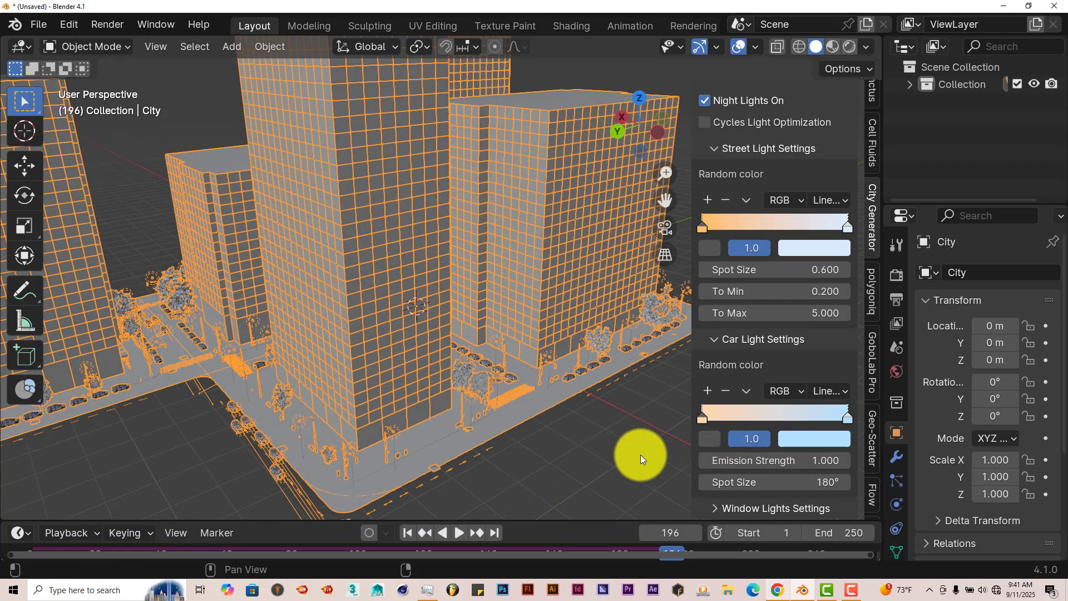
{"action": "scroll", "coordinate": [616, 451], "scroll_direction": "up", "scroll_amount": 2}
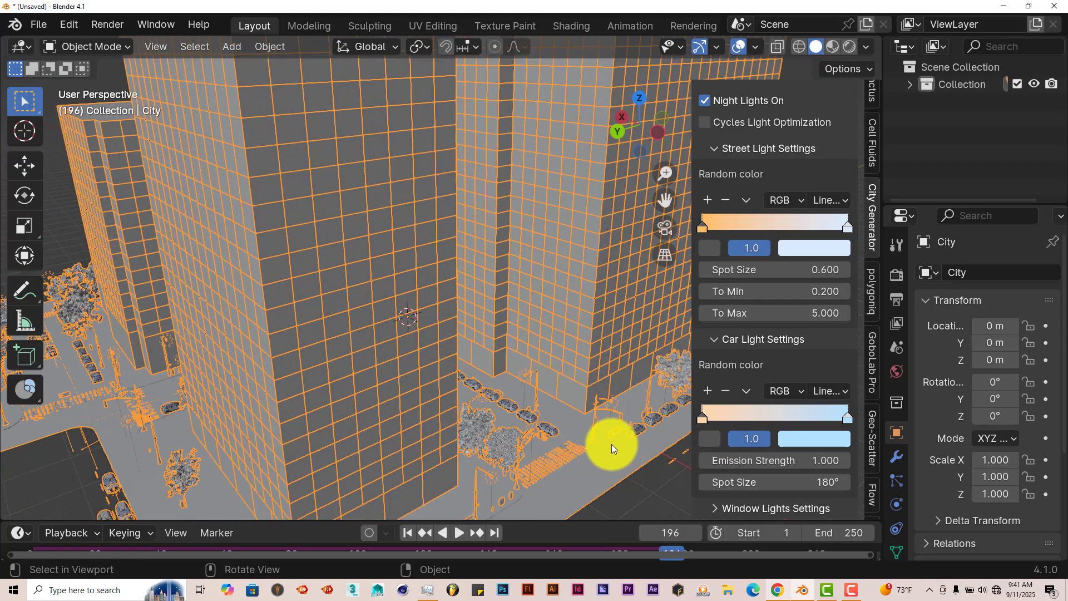
{"action": "scroll", "coordinate": [609, 439], "scroll_direction": "down", "scroll_amount": 2}
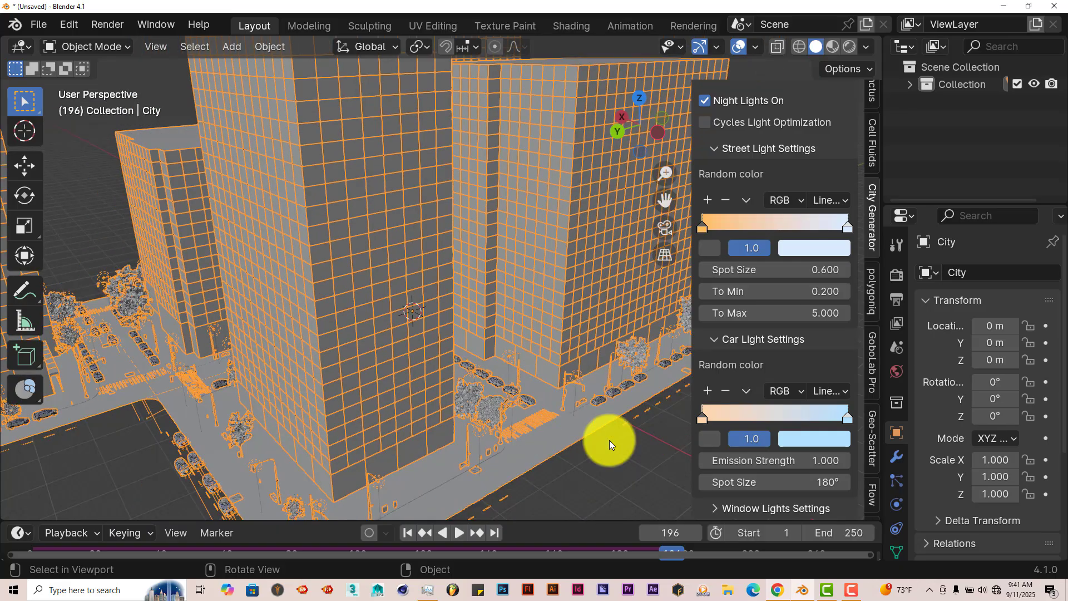
{"action": "left_click_drag", "start_coordinate": [665, 199], "coordinate": [628, 253]}
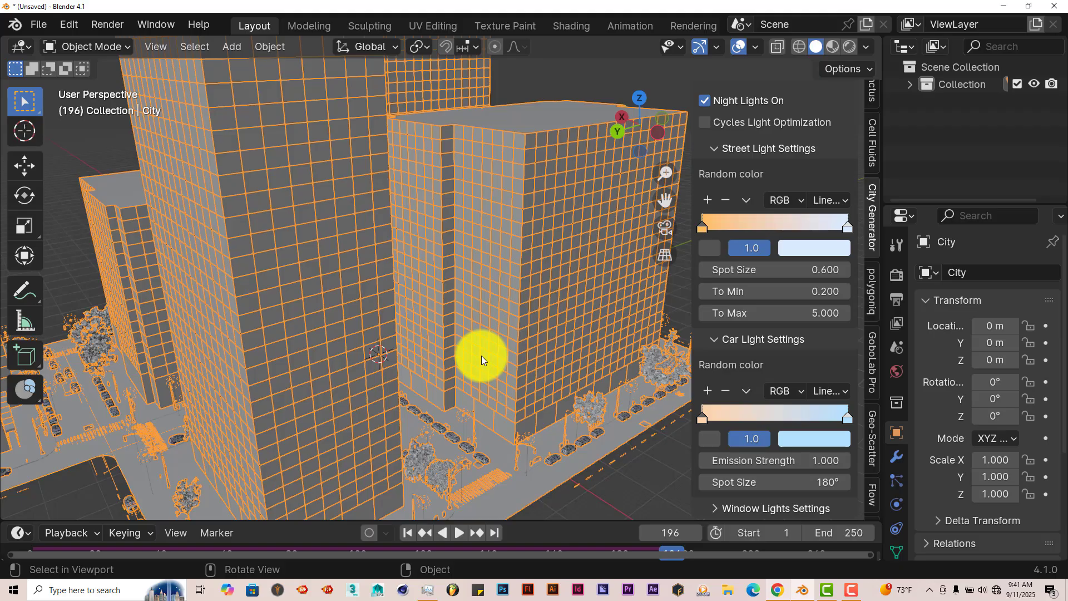
{"action": "middle_click_drag", "start_coordinate": [509, 367], "coordinate": [489, 376]}
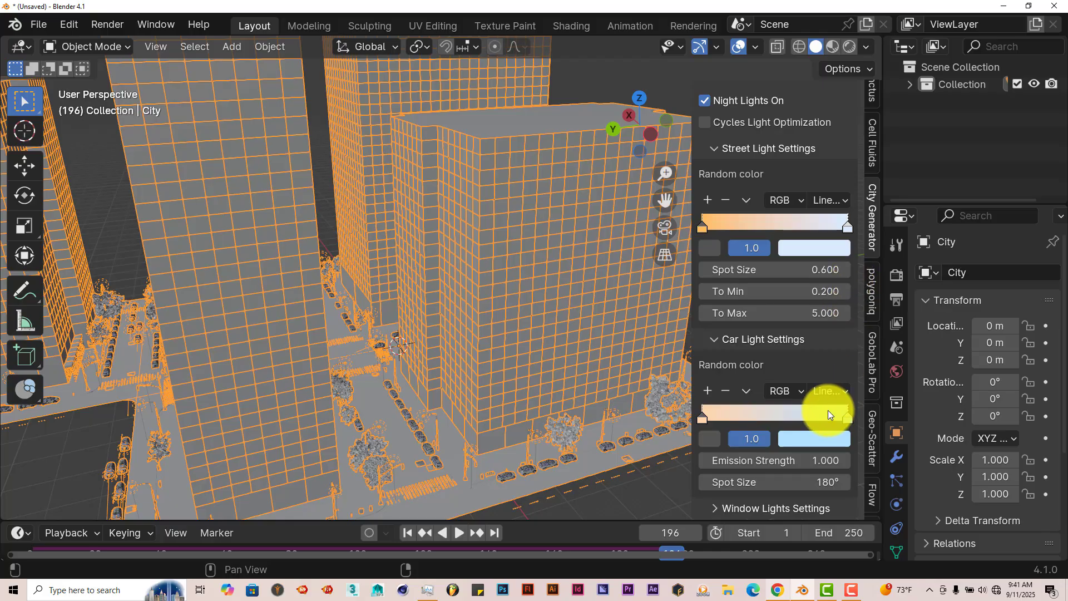
Step: Change the world background color to a pale blue with hue 0.557, saturation 0.407 and value 0.560
{"action": "scroll", "coordinate": [739, 375], "scroll_direction": "up", "scroll_amount": 20}
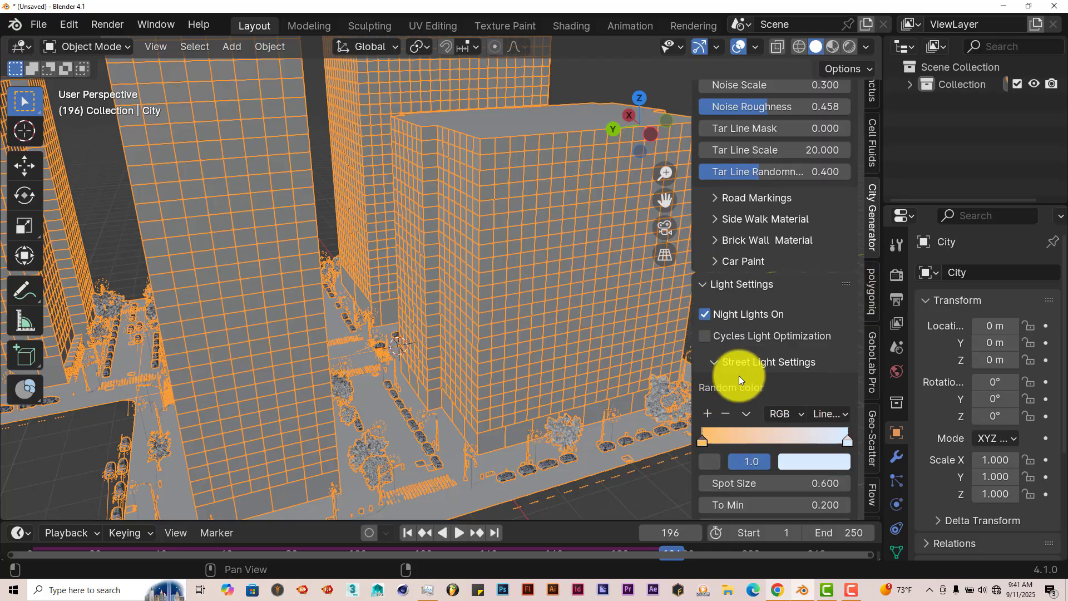
{"action": "scroll", "coordinate": [738, 378], "scroll_direction": "up", "scroll_amount": 3}
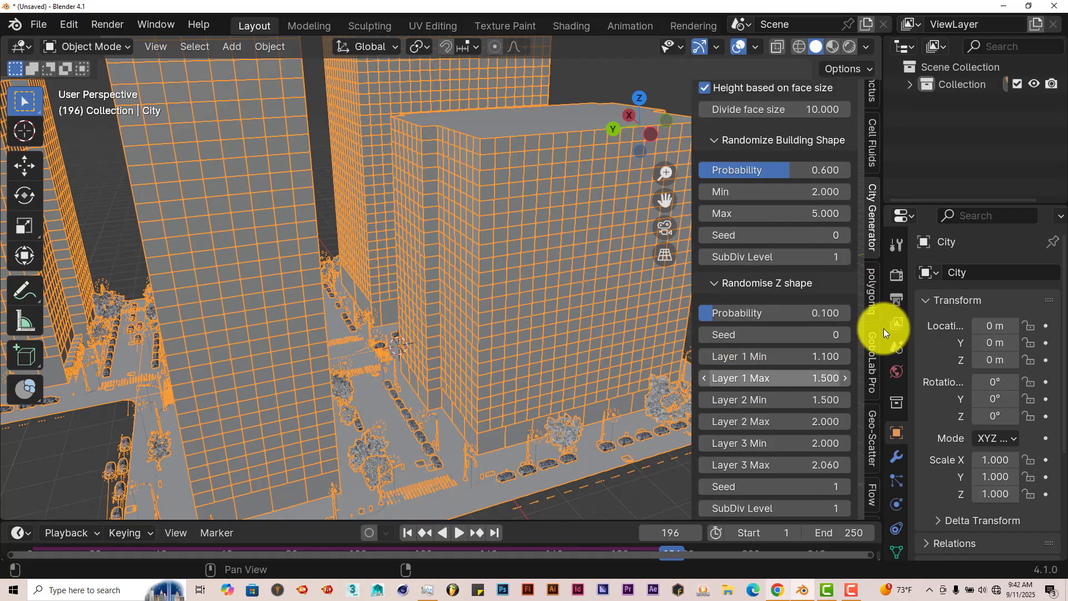
{"action": "left_click", "coordinate": [894, 370]}
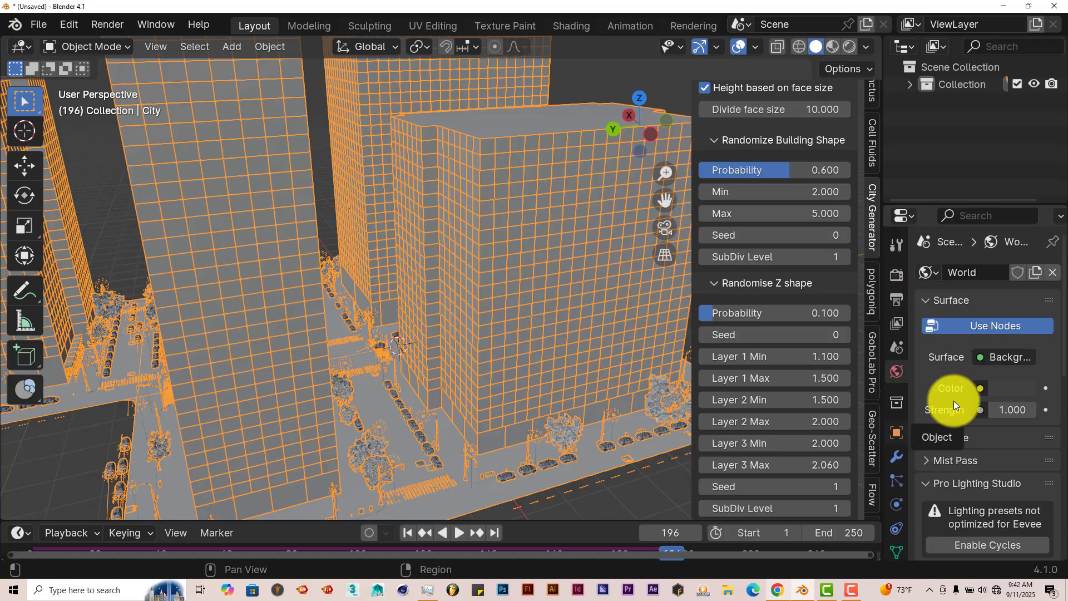
{"action": "left_click", "coordinate": [1009, 389]}
{"action": "left_click", "coordinate": [1023, 144]}
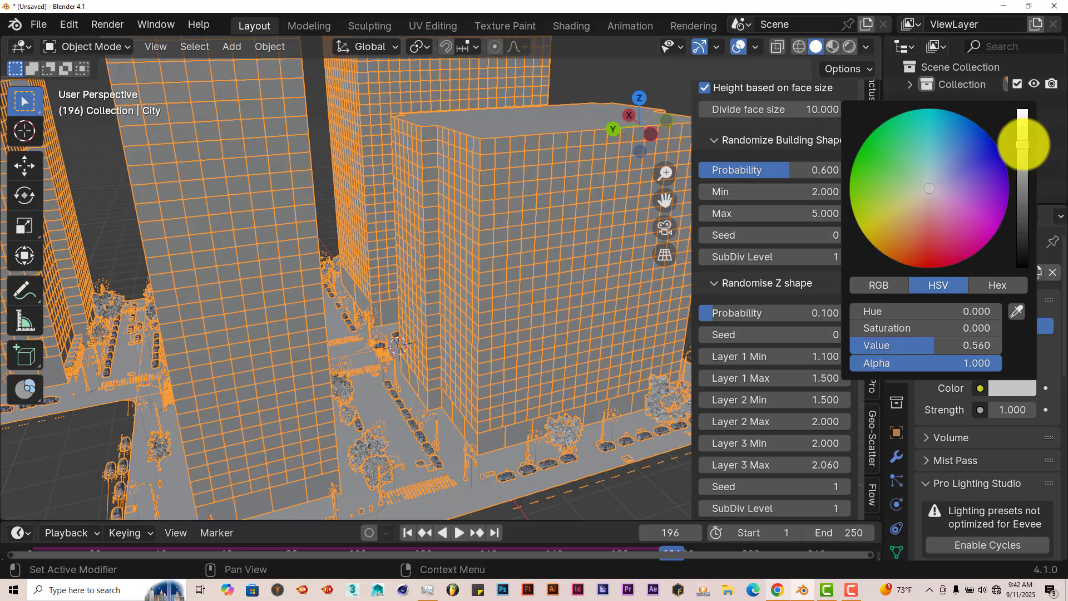
{"action": "left_click", "coordinate": [928, 177]}
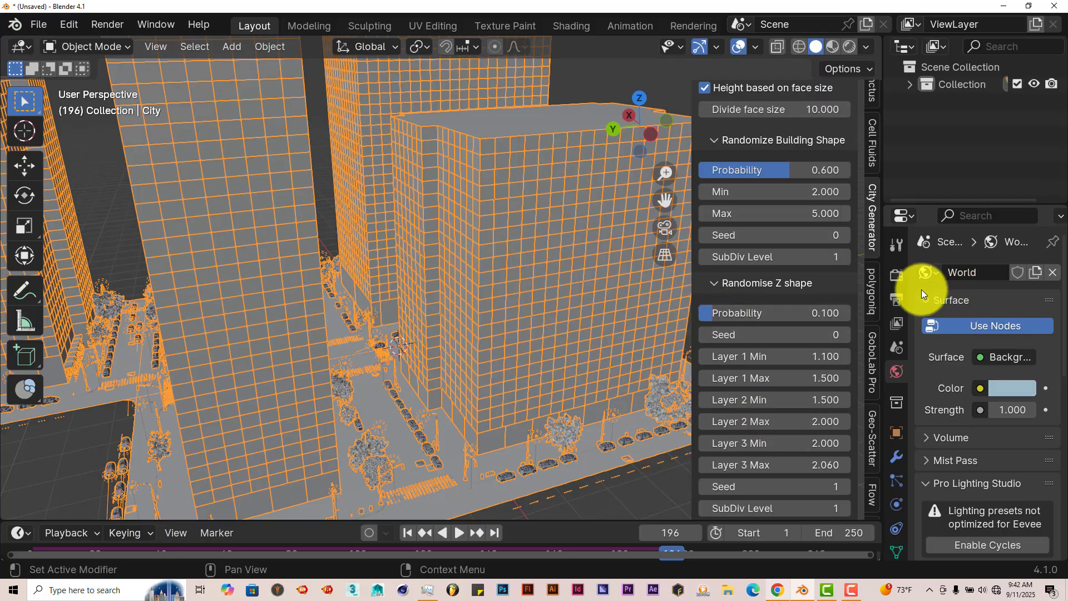
Step: Switch the render engine to Cycles and set its device to GPU Compute
{"action": "left_click", "coordinate": [898, 277]}
{"action": "left_click", "coordinate": [1018, 272]}
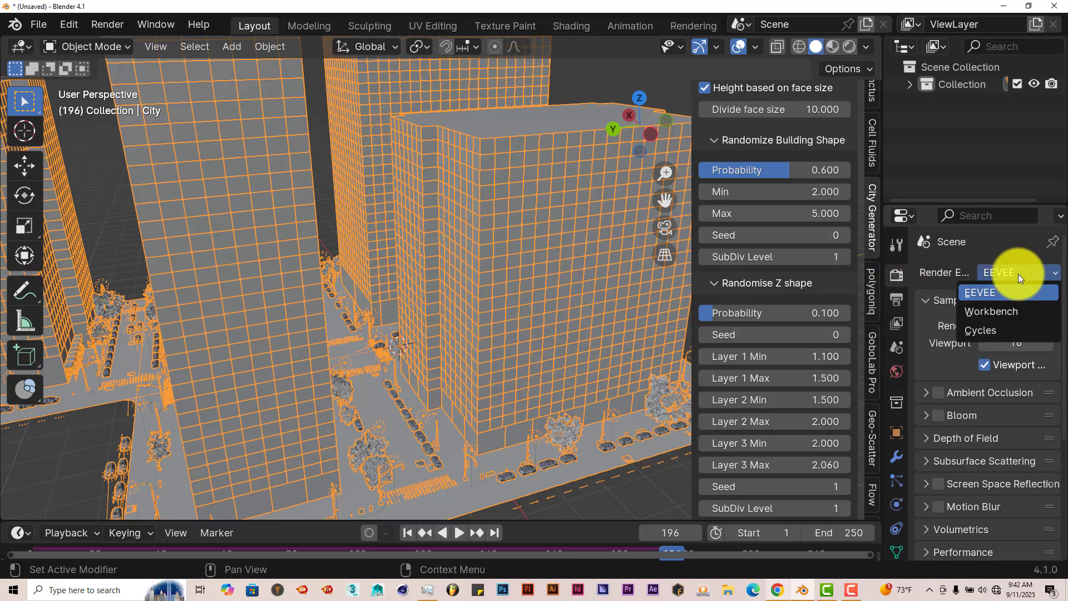
{"action": "left_click", "coordinate": [1000, 332]}
{"action": "left_click", "coordinate": [1018, 315]}
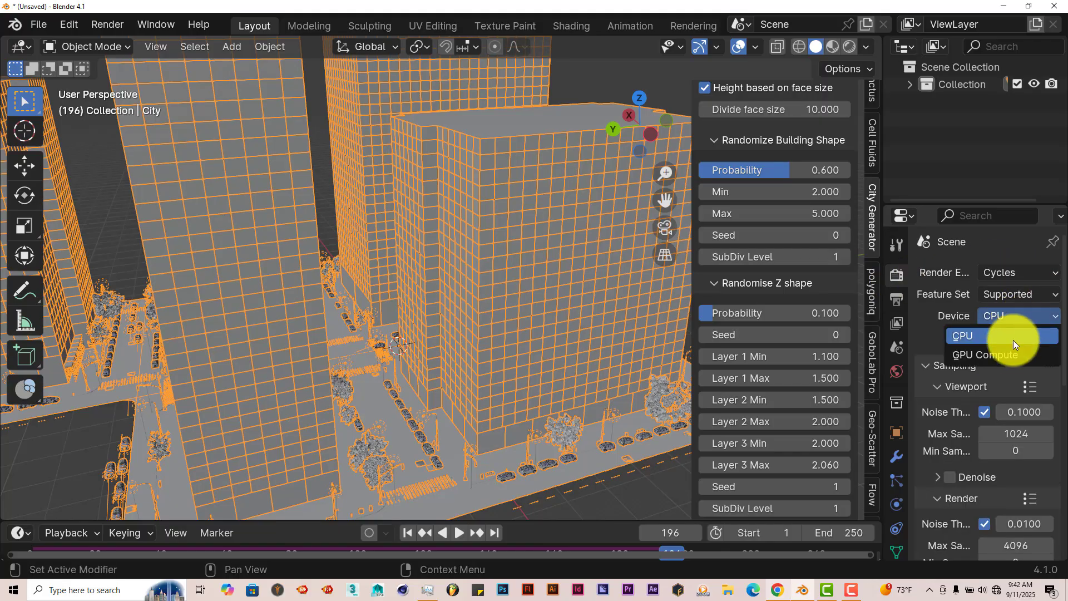
{"action": "left_click", "coordinate": [1009, 354]}
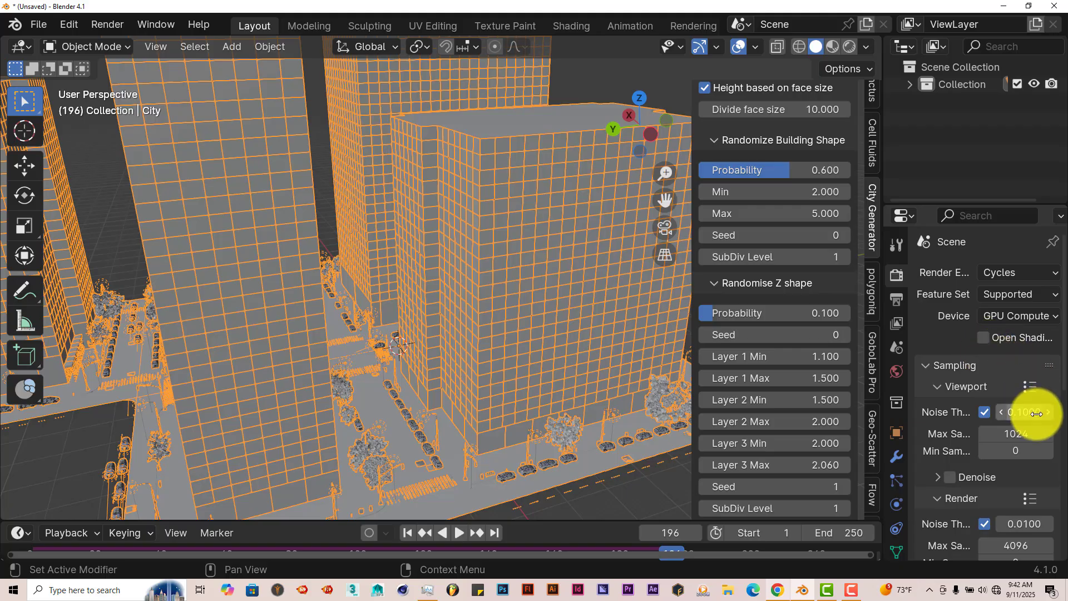
Step: Set the viewport sampling's maximum samples to 128
{"action": "left_click", "coordinate": [1009, 435]}
{"action": "type", "text": "128"}
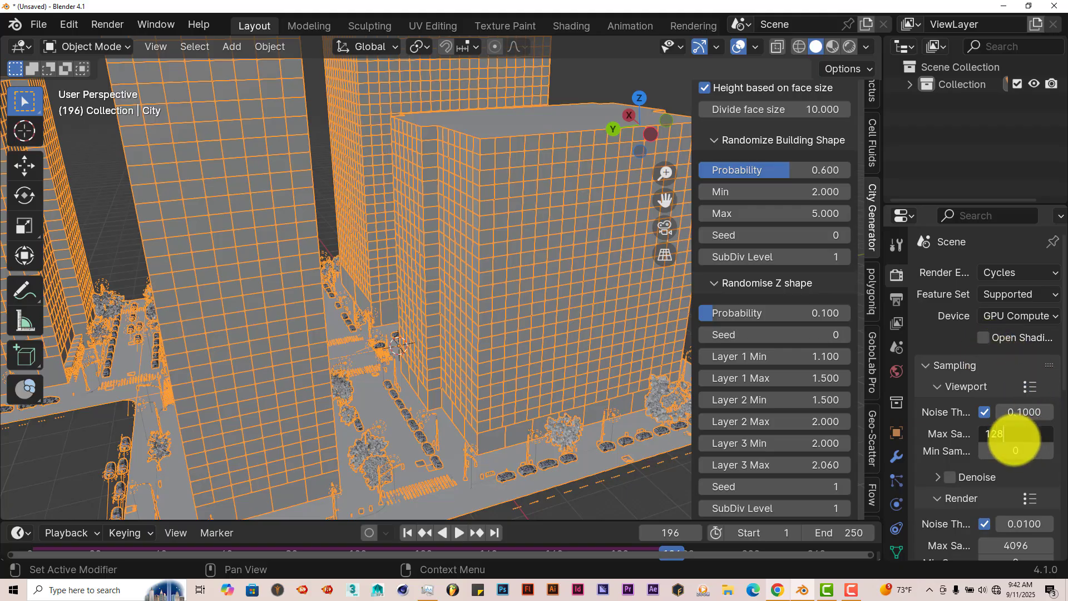
{"action": "key", "text": "Return"}
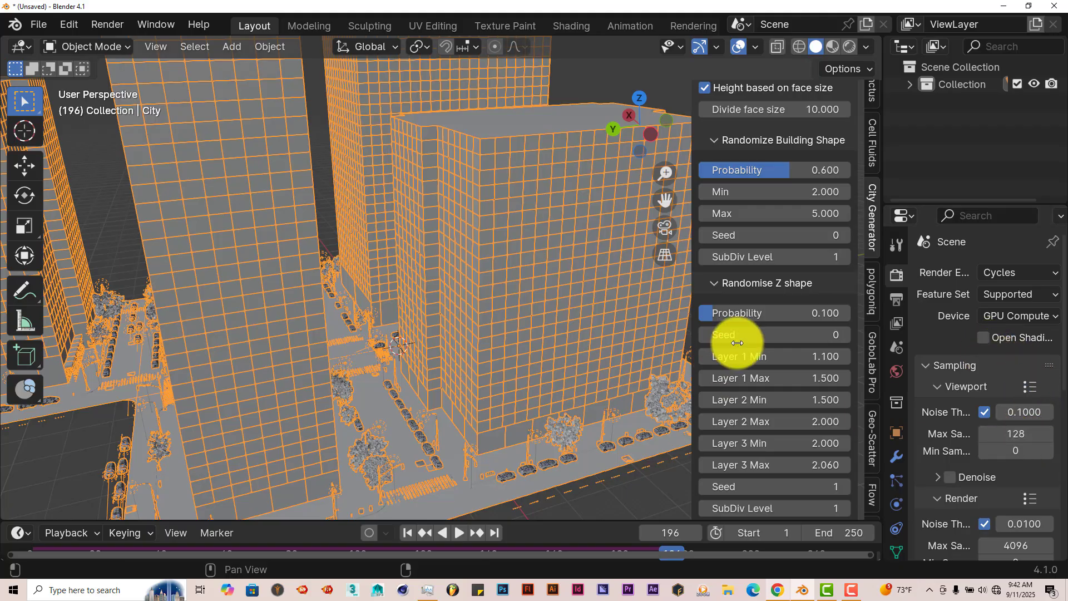
Step: Turn off Low Poly Preview for the city and show the full-detail buildings in rendered viewport shading
{"action": "scroll", "coordinate": [778, 232], "scroll_direction": "up", "scroll_amount": 10}
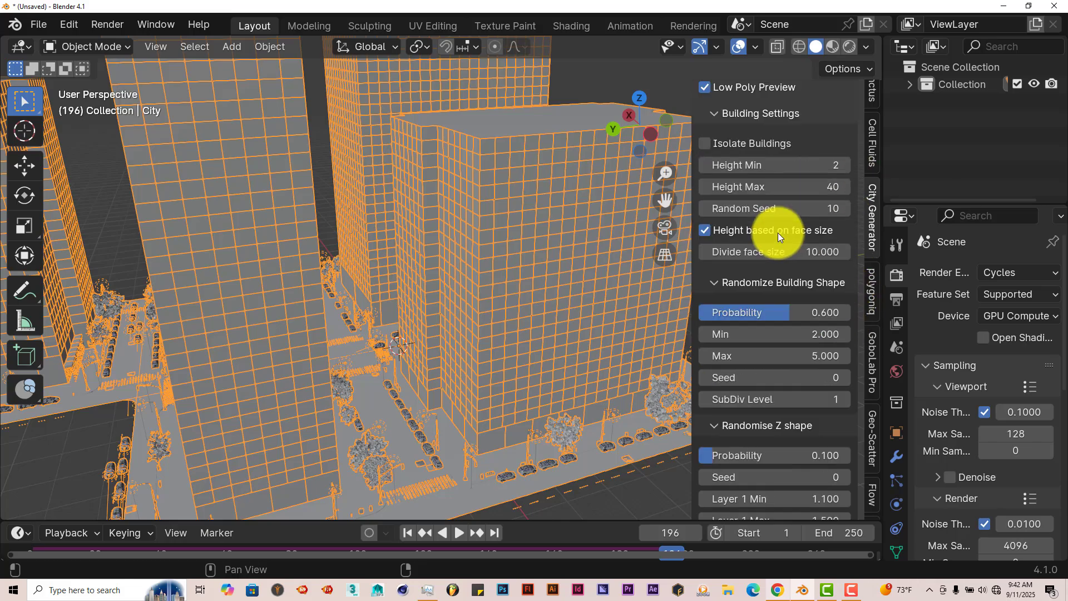
{"action": "middle_click_drag", "start_coordinate": [579, 221], "coordinate": [440, 274]}
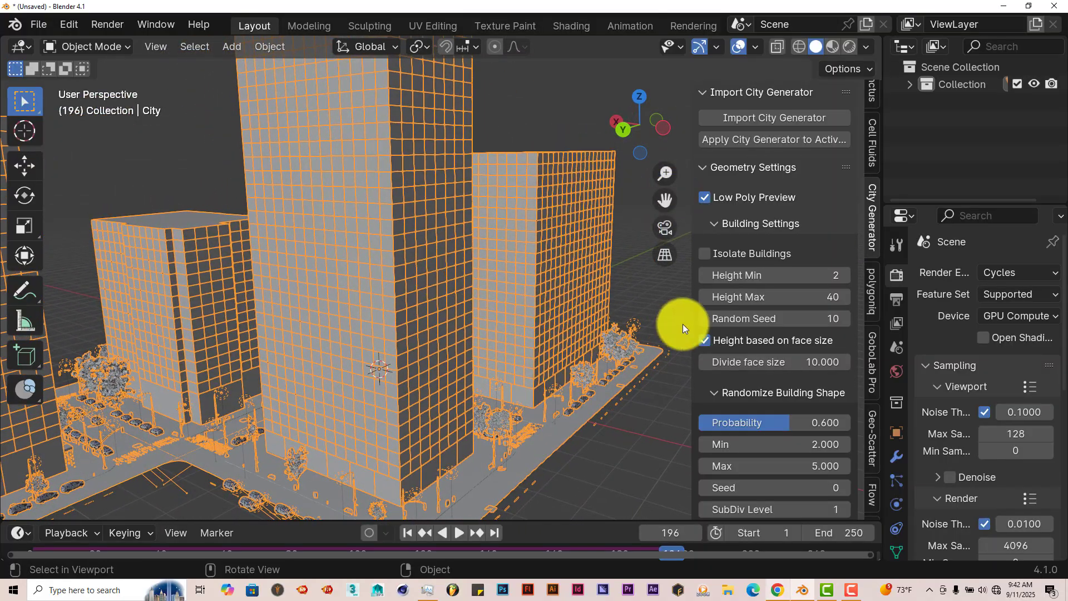
{"action": "left_click", "coordinate": [704, 198]}
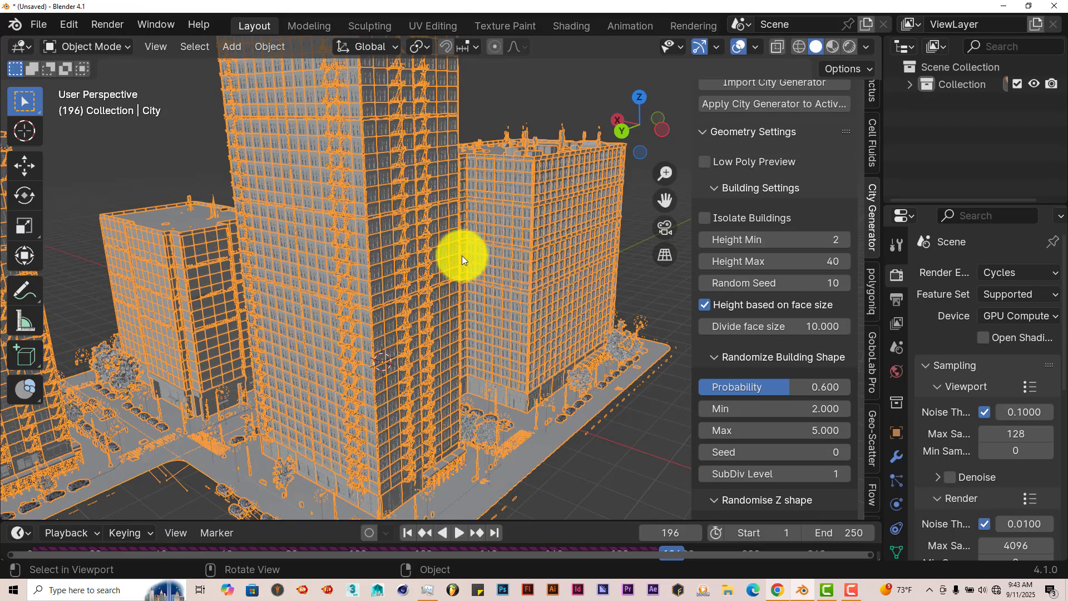
{"action": "scroll", "coordinate": [463, 263], "scroll_direction": "down", "scroll_amount": 1}
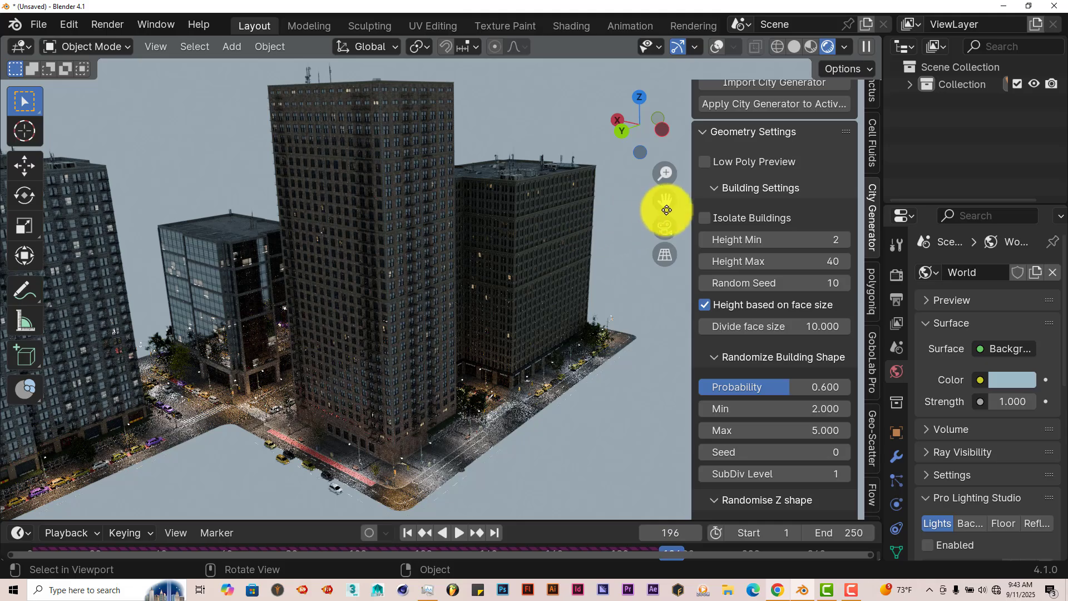
{"action": "left_click_drag", "start_coordinate": [668, 202], "coordinate": [691, 183]}
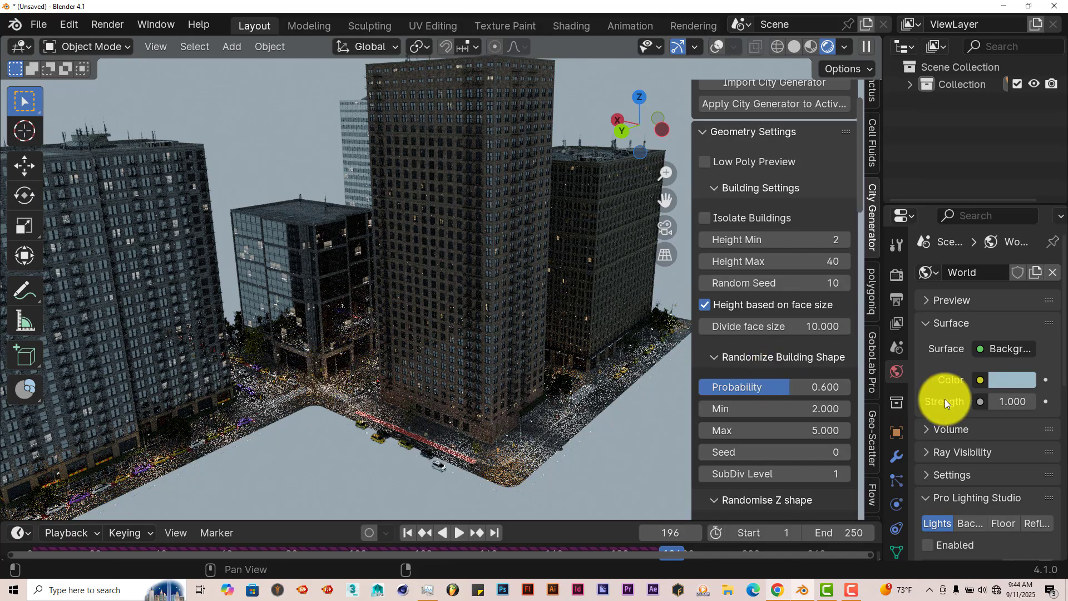
Step: Try a black world background, and settle on a dim blue-gray with a color value of 0.239
{"action": "left_click", "coordinate": [1025, 376]}
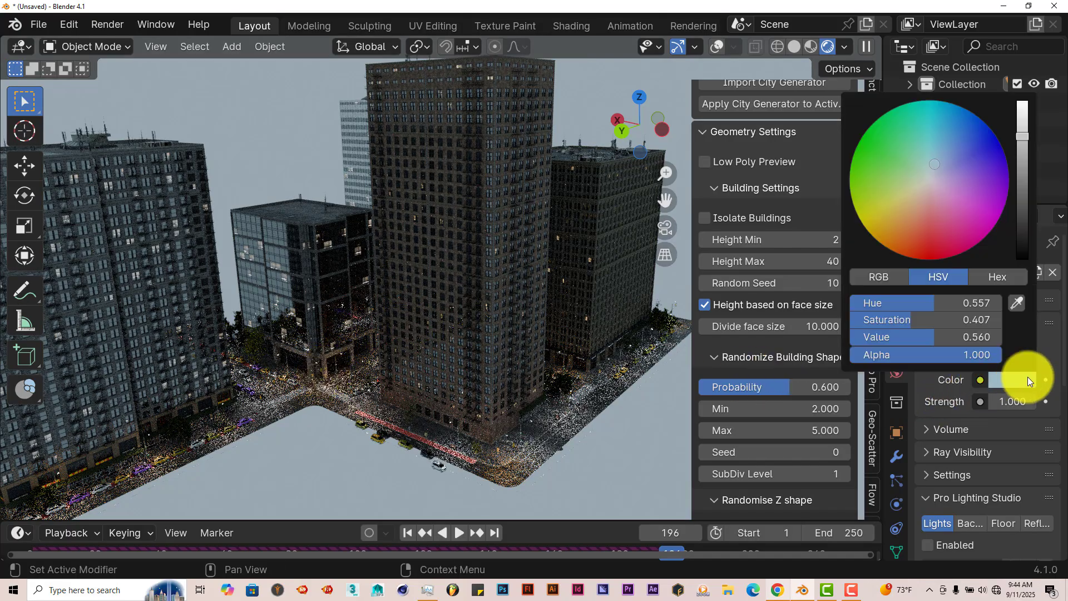
{"action": "left_click", "coordinate": [1022, 257]}
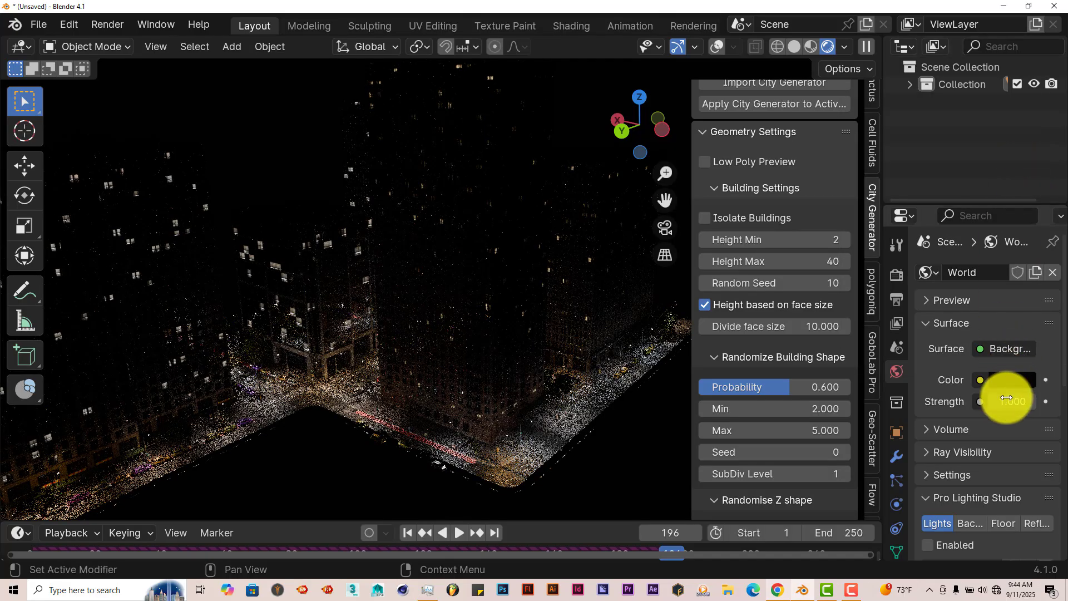
{"action": "left_click", "coordinate": [1008, 379]}
{"action": "left_click", "coordinate": [1021, 176]}
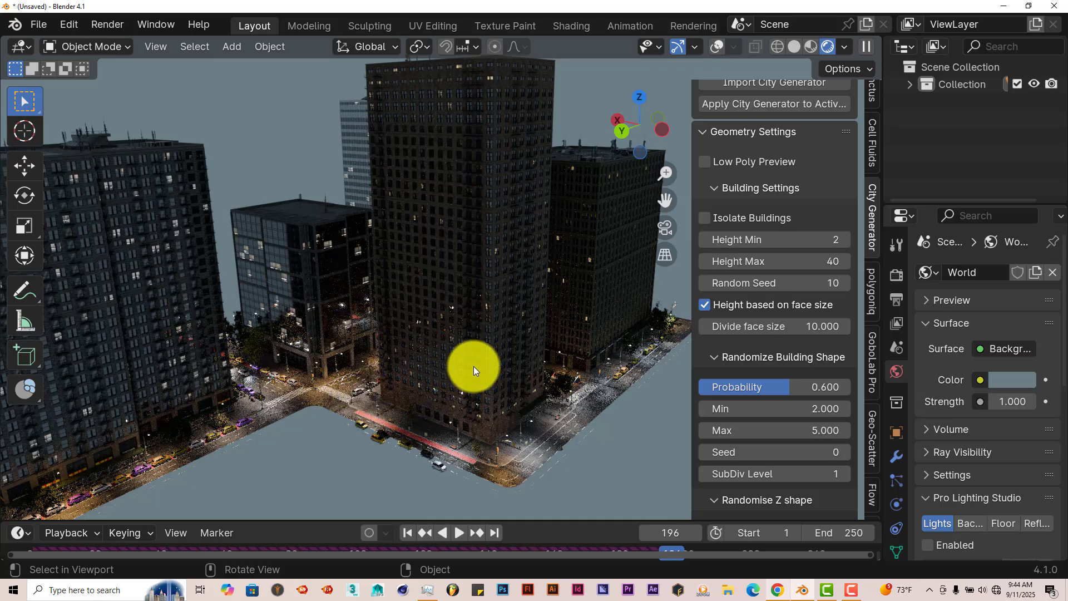
Step: Examine the lit street crossing beside the glass building up close and open the world background color for editing
{"action": "scroll", "coordinate": [473, 366], "scroll_direction": "up", "scroll_amount": 3}
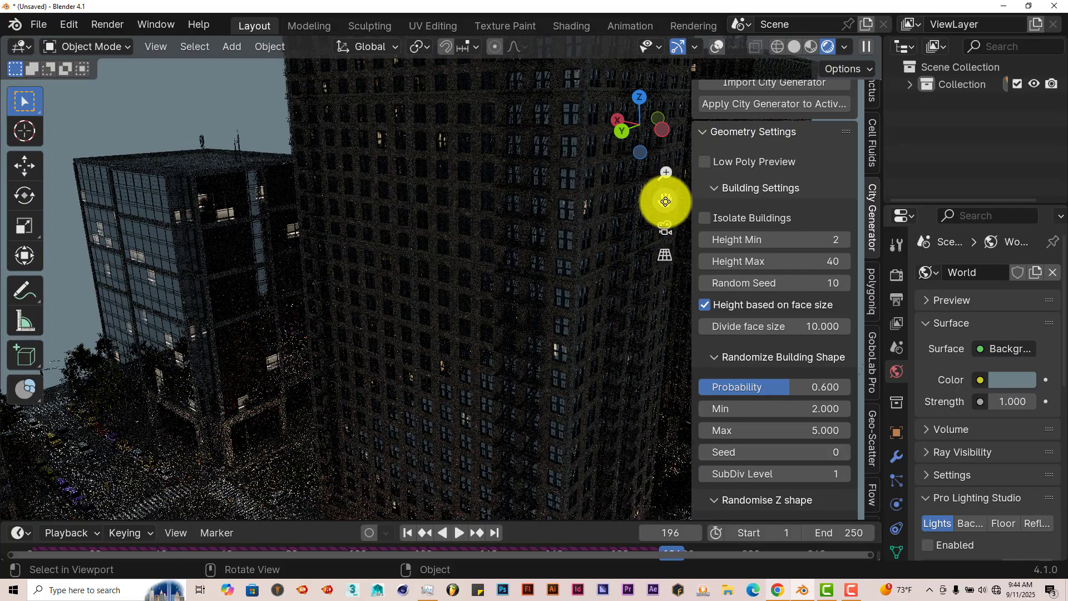
{"action": "mouse_move", "coordinate": [665, 201]}
{"action": "left_mouse_down"}
{"action": "mouse_move", "coordinate": [720, 185]}
{"action": "mouse_move", "coordinate": [823, 124]}
{"action": "mouse_move", "coordinate": [418, 382]}
{"action": "mouse_move", "coordinate": [644, 286]}
{"action": "mouse_move", "coordinate": [682, 181]}
{"action": "mouse_move", "coordinate": [350, 430]}
{"action": "mouse_move", "coordinate": [655, 219]}
{"action": "mouse_move", "coordinate": [660, 203]}
{"action": "mouse_move", "coordinate": [596, 191]}
{"action": "mouse_move", "coordinate": [649, 245]}
{"action": "mouse_move", "coordinate": [509, 359]}
{"action": "mouse_move", "coordinate": [676, 418]}
{"action": "left_mouse_up"}
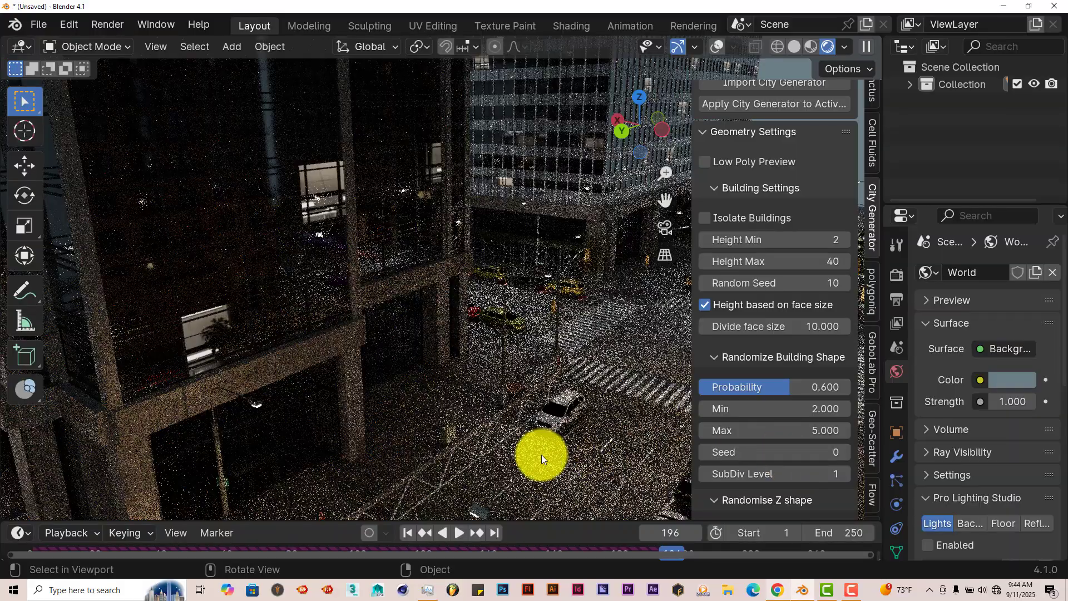
{"action": "left_click", "coordinate": [1003, 382]}
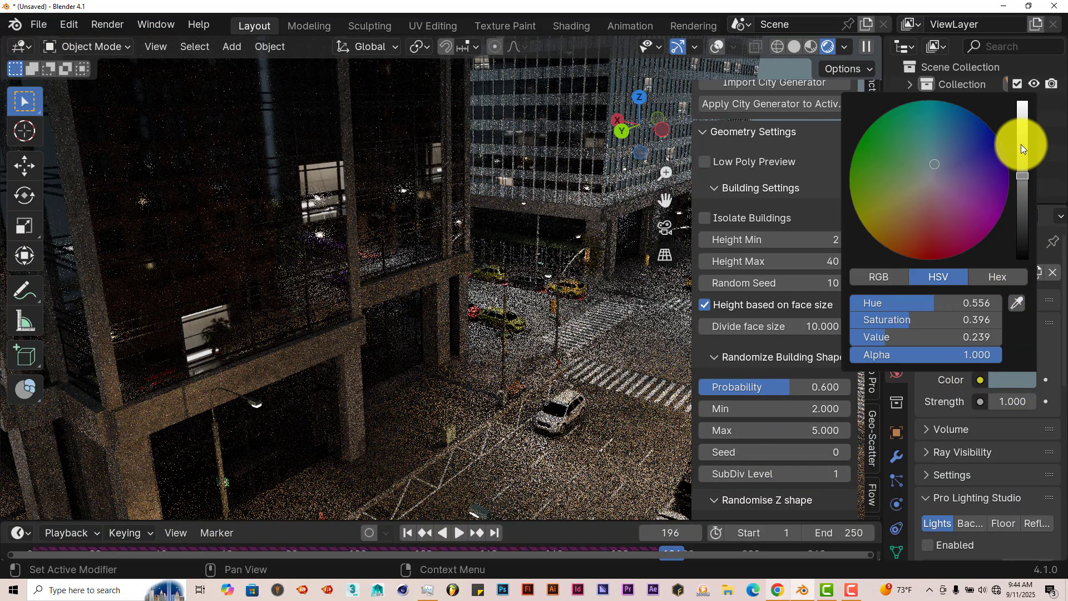